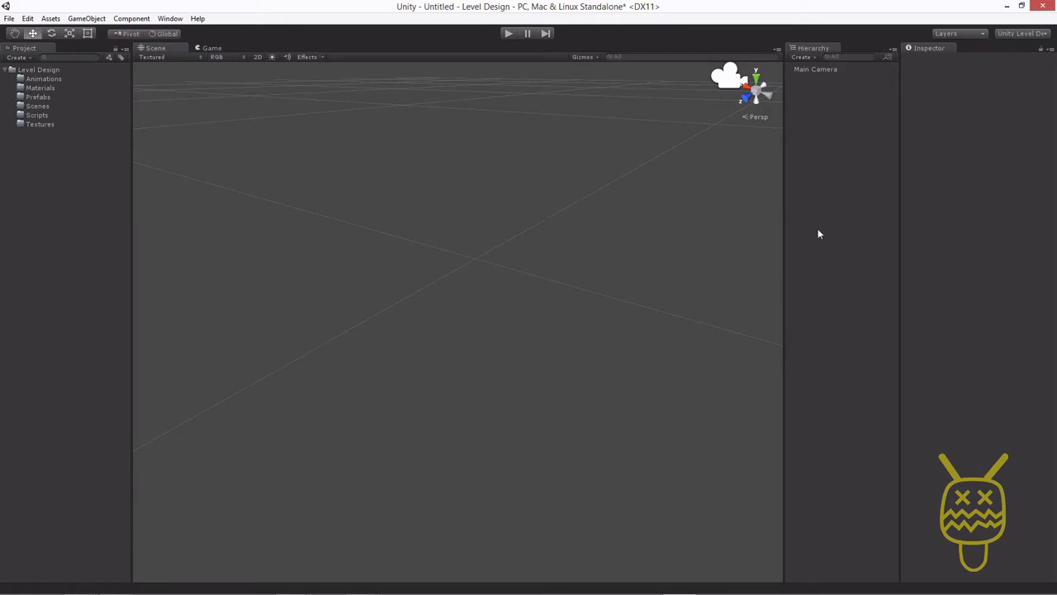
Add a Cube through the Hierarchy's Create > 3D Object menu
{"action": "left_click", "coordinate": [801, 58]}
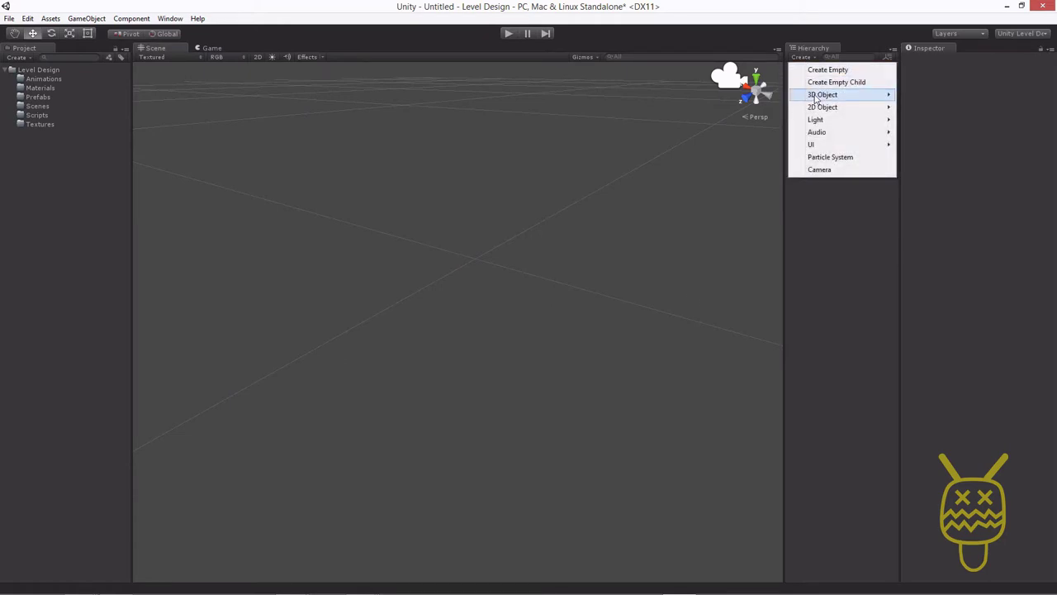
{"action": "mouse_move", "coordinate": [816, 99]}
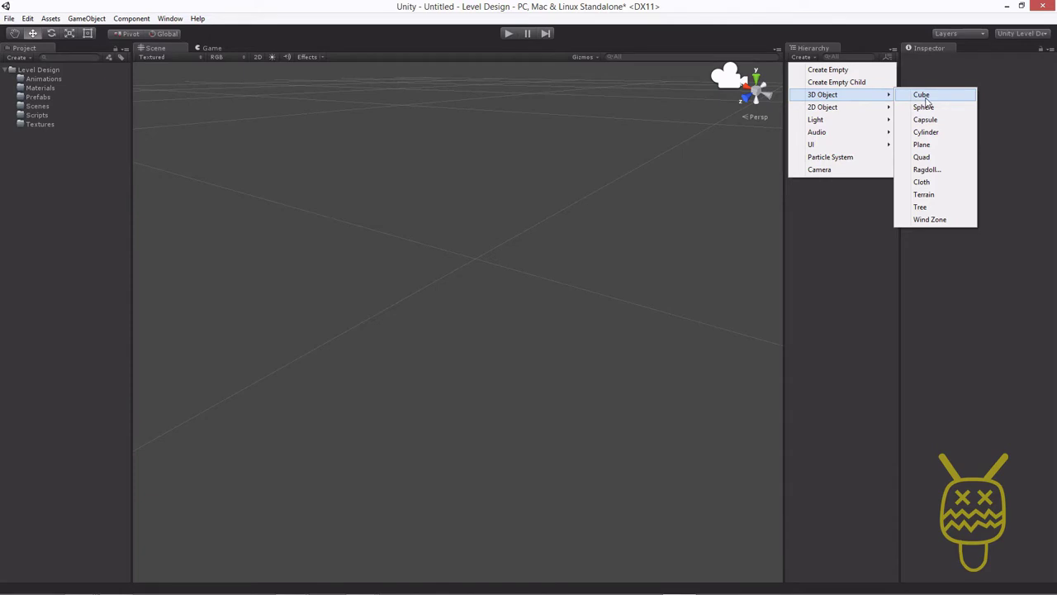
{"action": "left_click", "coordinate": [926, 97]}
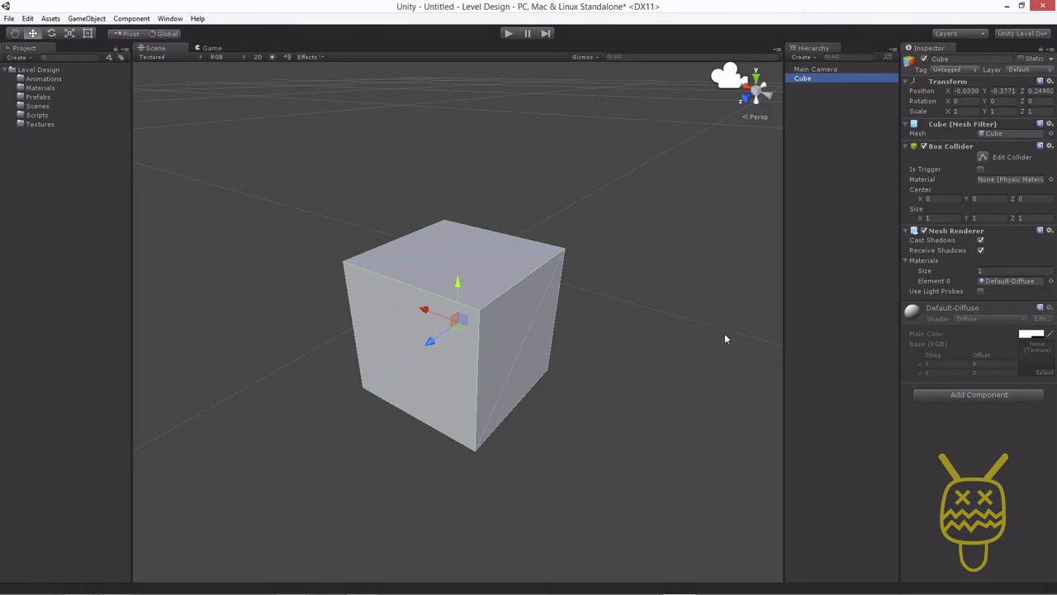
{"action": "left_click", "coordinate": [1002, 281]}
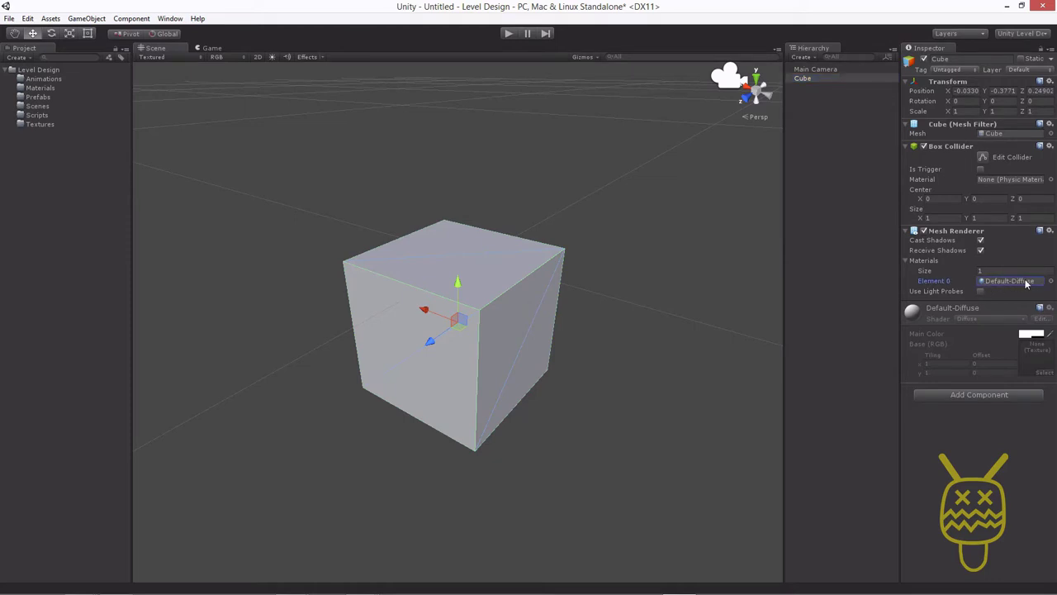
{"action": "left_click", "coordinate": [907, 261]}
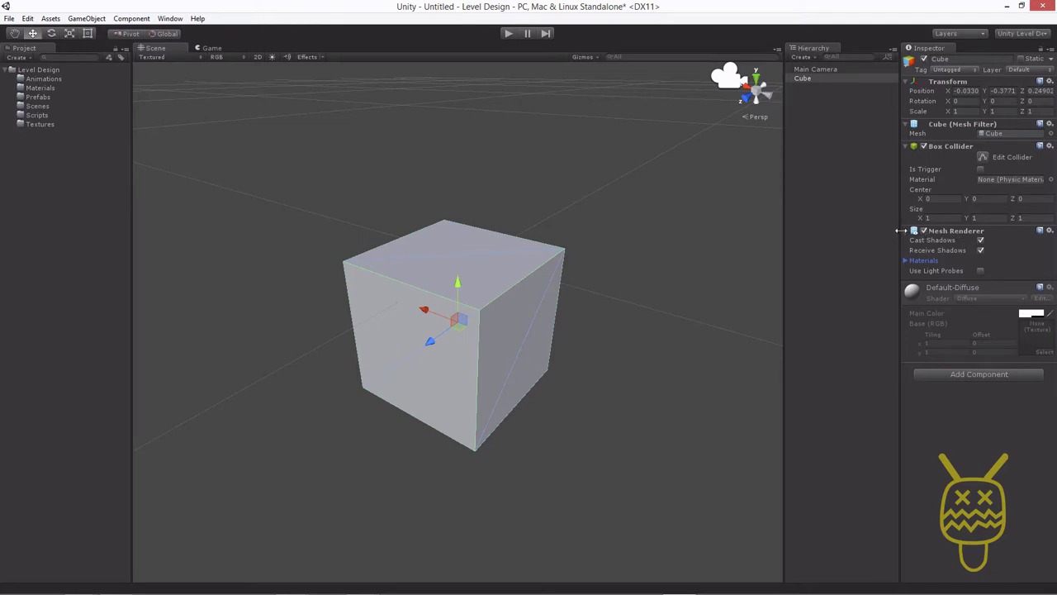
{"action": "left_click", "coordinate": [908, 262]}
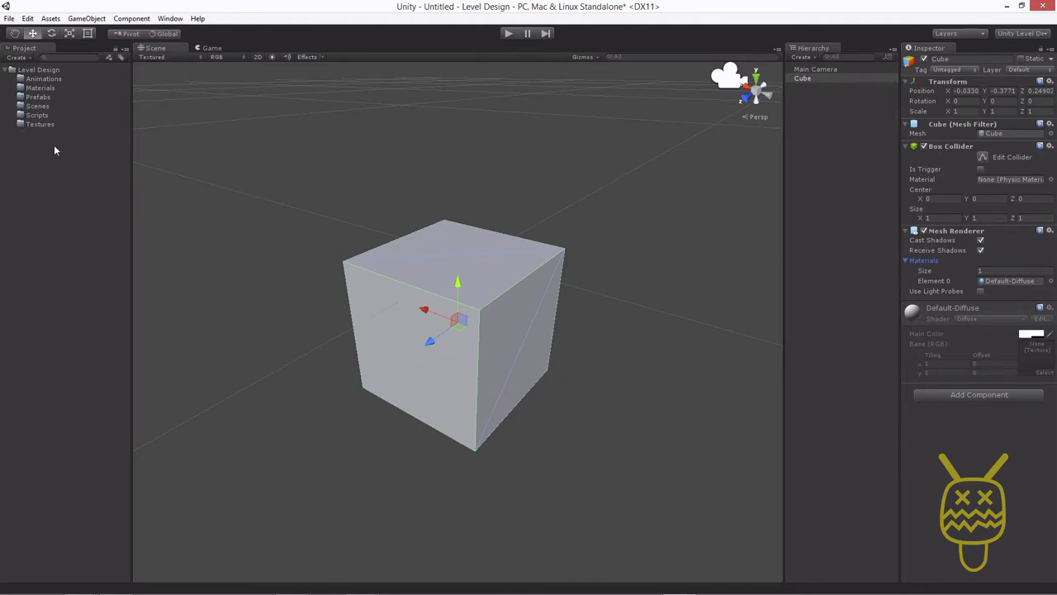
Create a material named 'cube' in the Materials folder and drag it onto the scene cube
{"action": "left_click", "coordinate": [33, 88]}
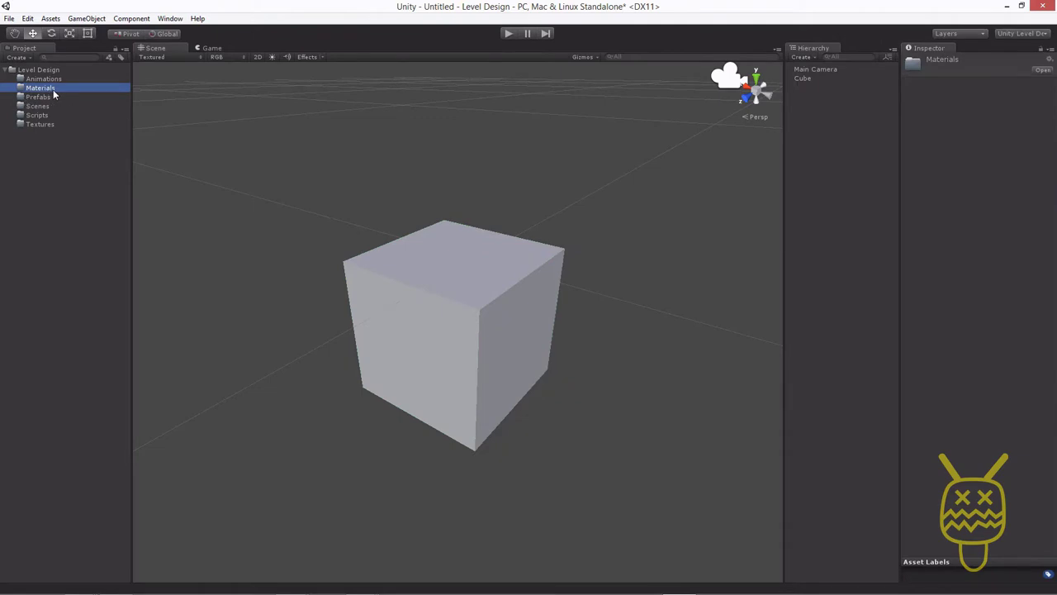
{"action": "right_click", "coordinate": [52, 91]}
{"action": "mouse_move", "coordinate": [152, 99]}
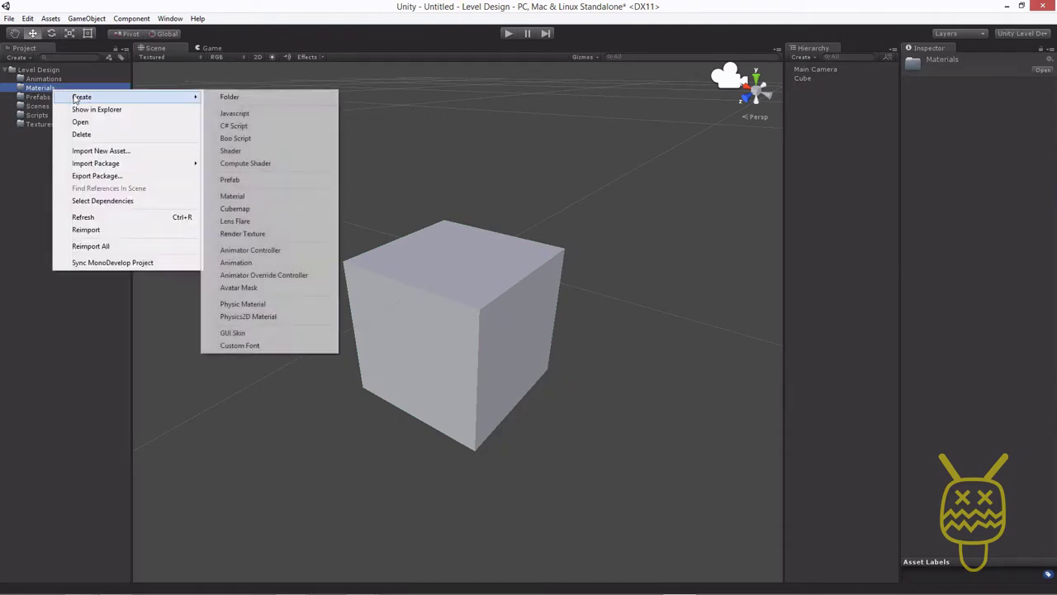
{"action": "left_click", "coordinate": [233, 197]}
{"action": "type", "text": "cub"}
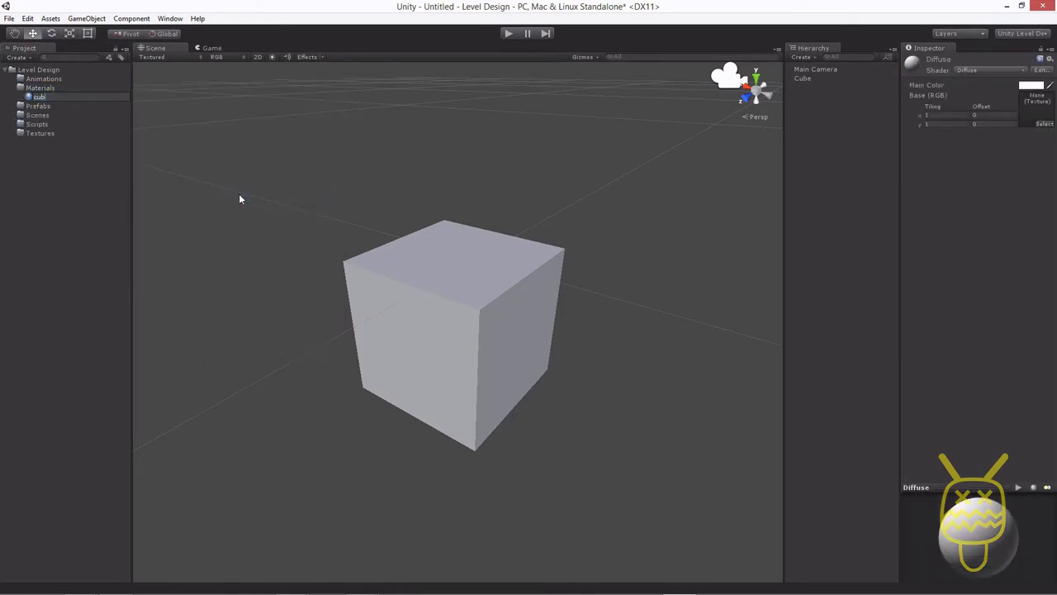
{"action": "type", "text": "e"}
{"action": "key", "text": "Return"}
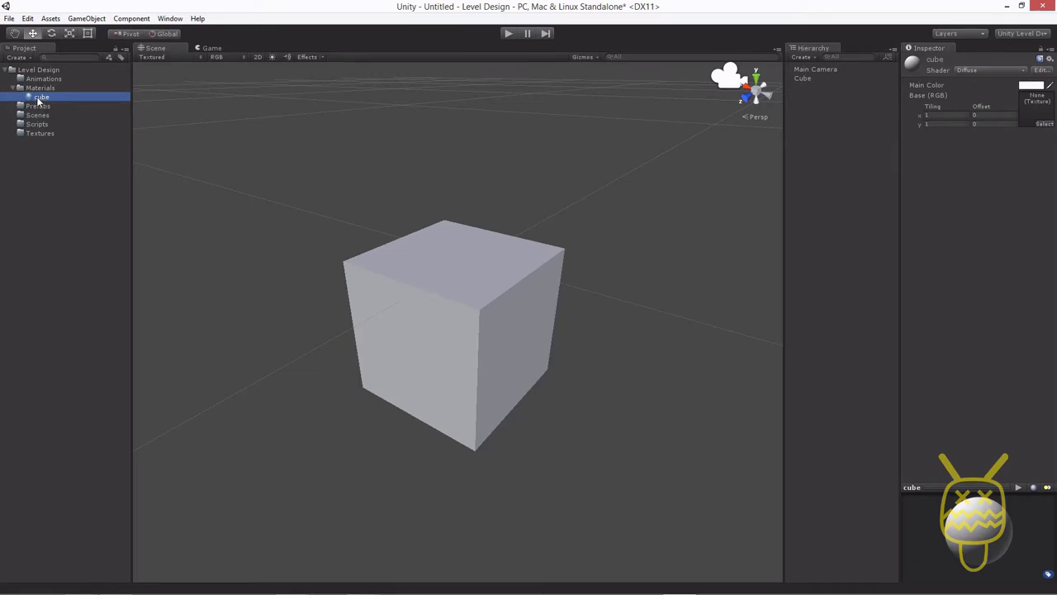
{"action": "left_click_drag", "start_coordinate": [37, 101], "coordinate": [415, 257]}
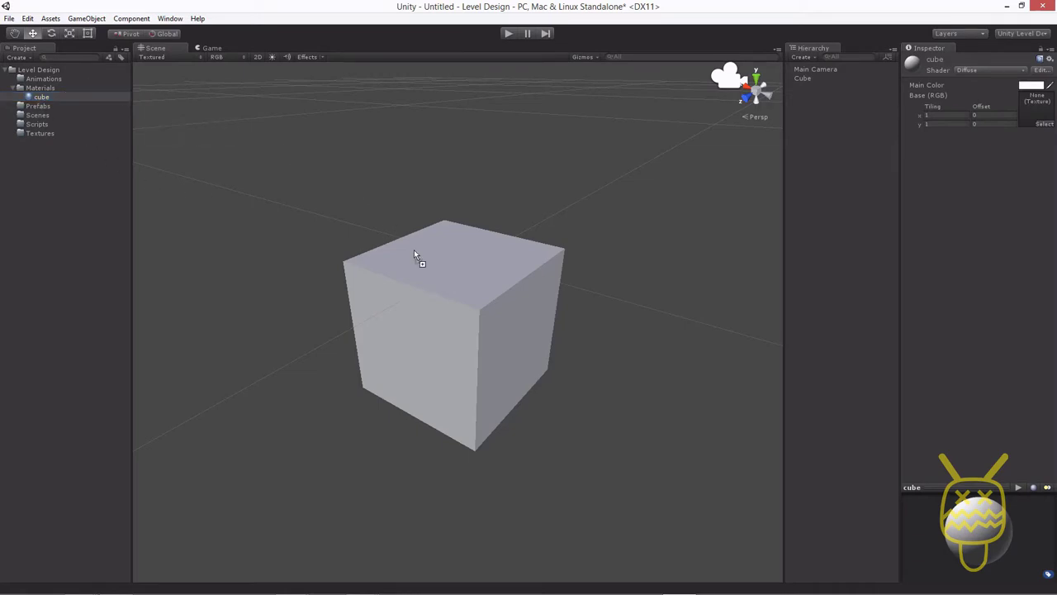
Select the cube and check its Element 0 'cube' material, leaving the shader on Diffuse
{"action": "left_click", "coordinate": [482, 287]}
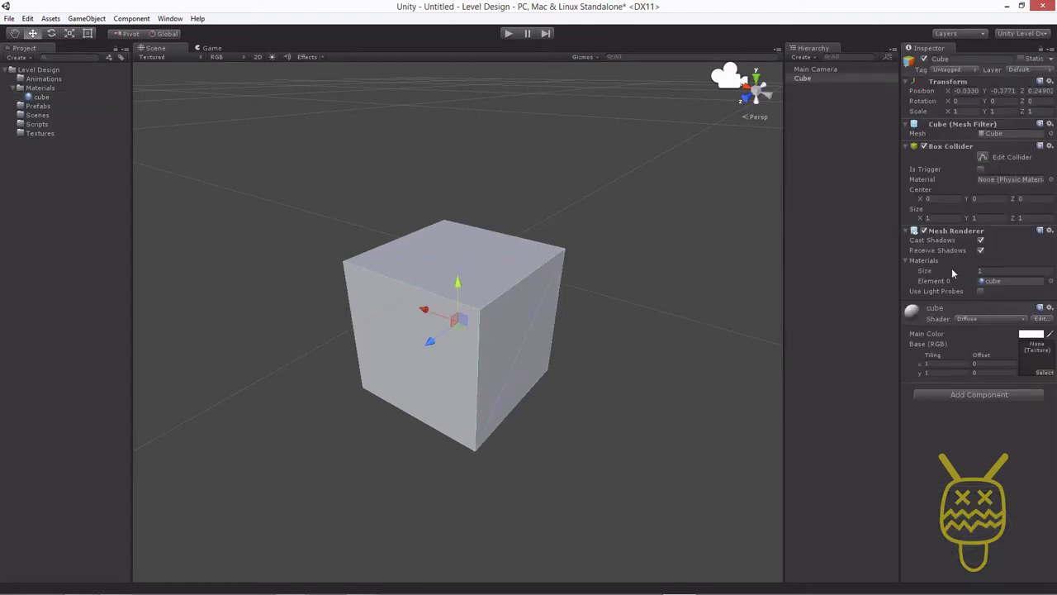
{"action": "left_click", "coordinate": [1001, 281]}
{"action": "left_click", "coordinate": [983, 319]}
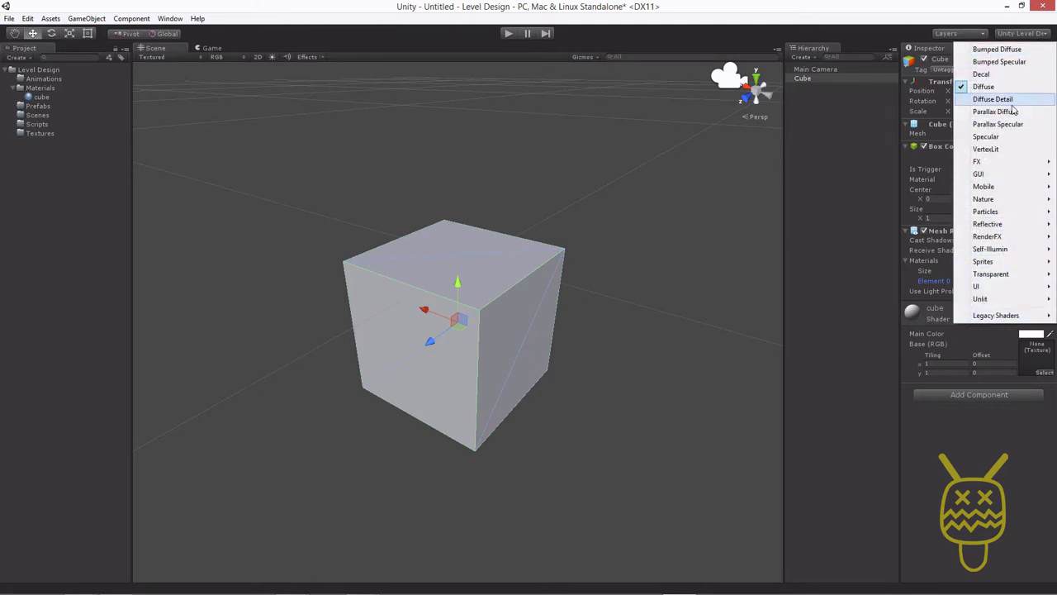
{"action": "left_click", "coordinate": [992, 379]}
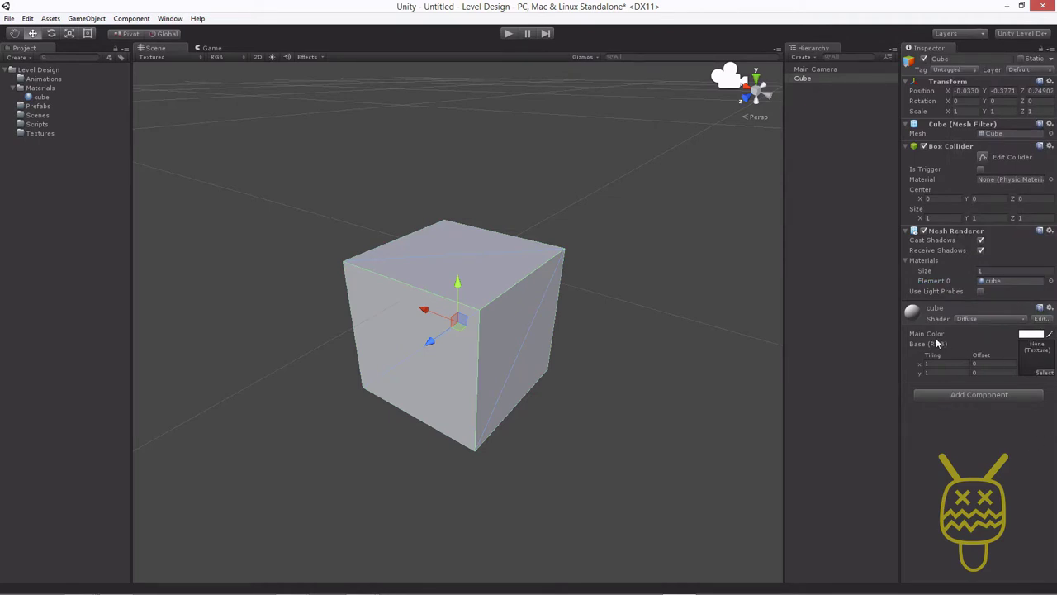
{"action": "left_click", "coordinate": [1031, 335]}
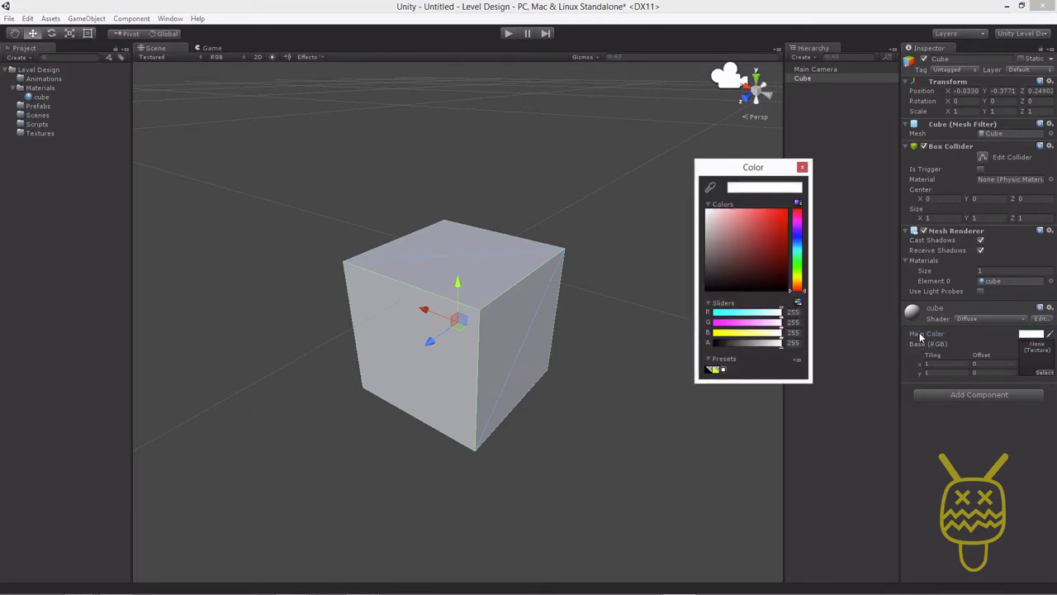
{"action": "left_click_drag", "start_coordinate": [760, 178], "coordinate": [747, 160]}
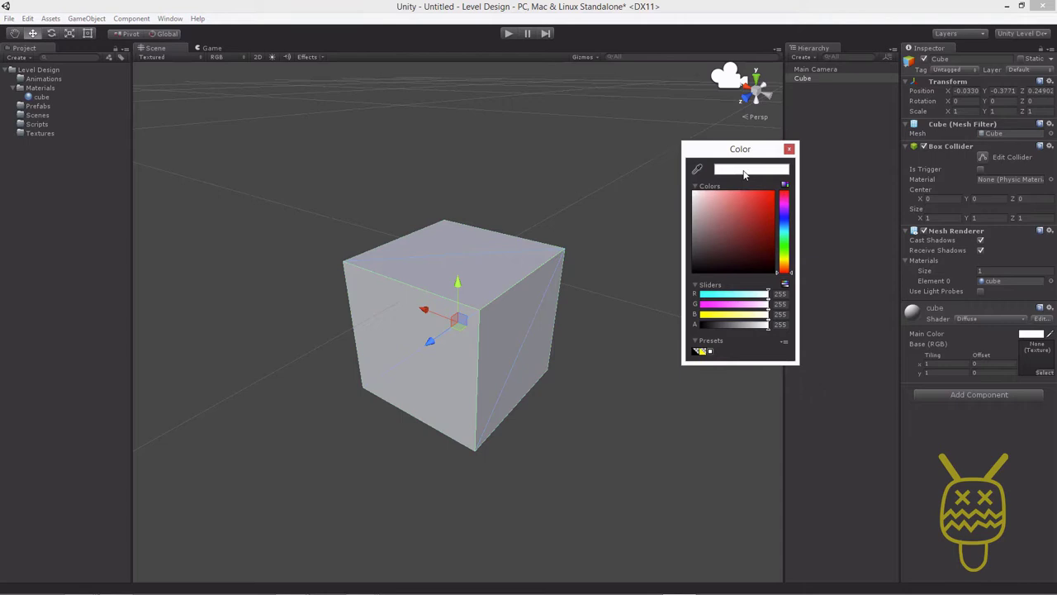
{"action": "left_click_drag", "start_coordinate": [714, 224], "coordinate": [771, 217]}
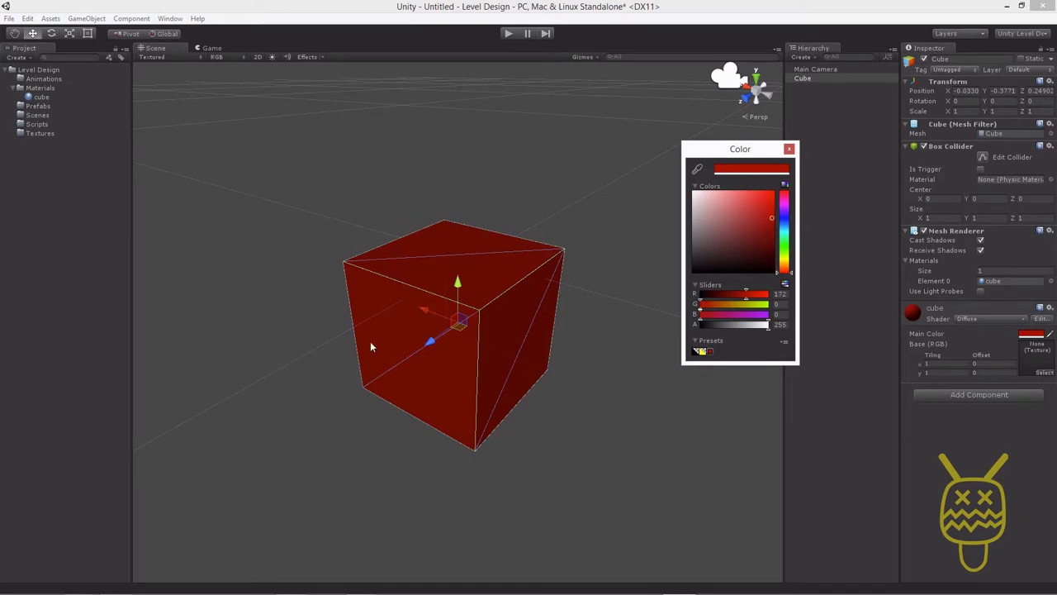
{"action": "left_click_drag", "start_coordinate": [785, 205], "coordinate": [785, 262]}
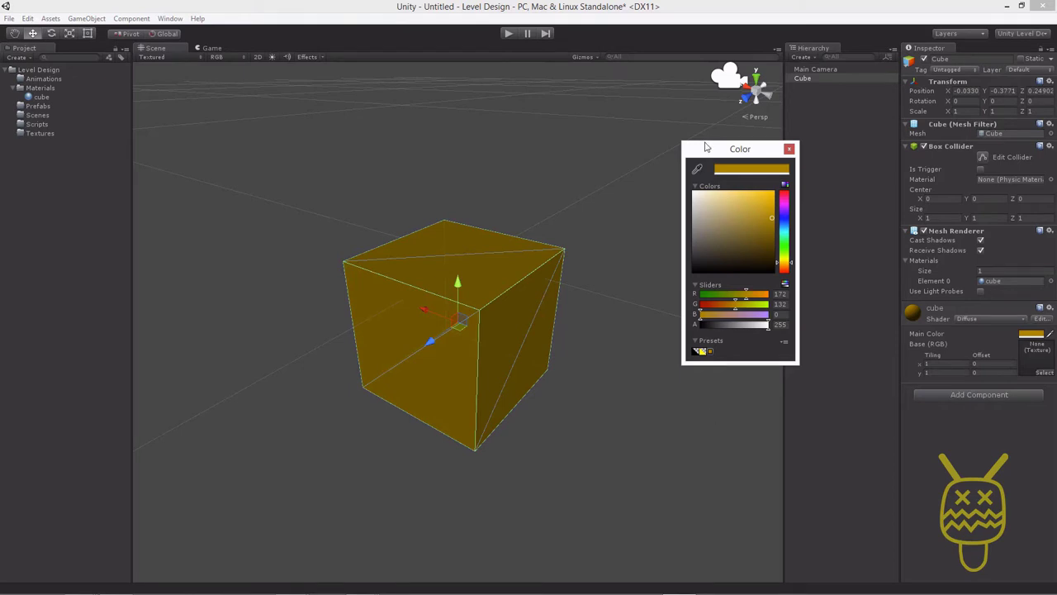
{"action": "key", "text": "Return"}
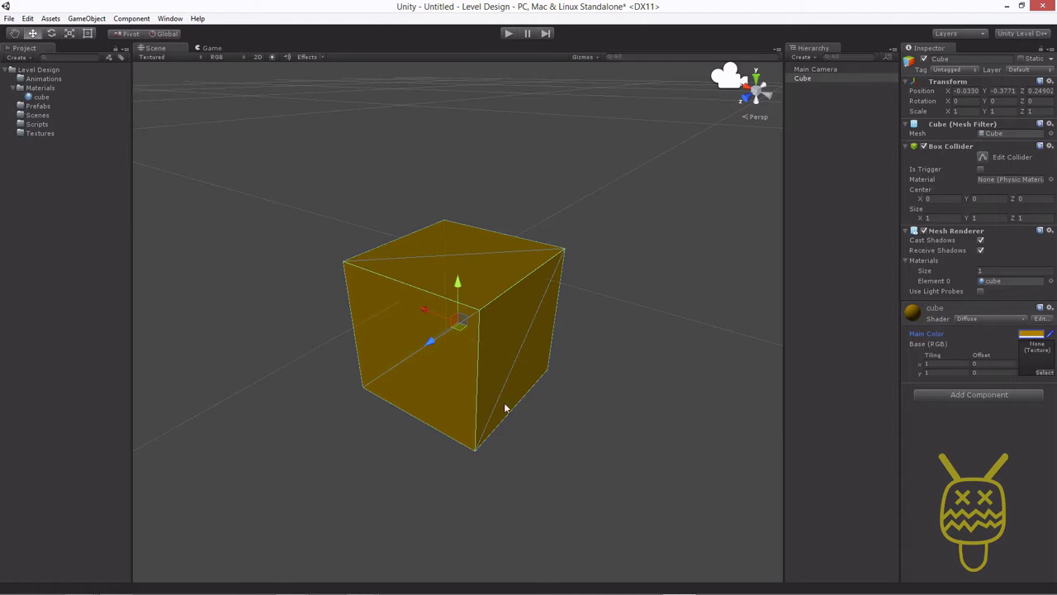
{"action": "left_click", "coordinate": [1031, 334]}
{"action": "left_click_drag", "start_coordinate": [729, 214], "coordinate": [645, 148]}
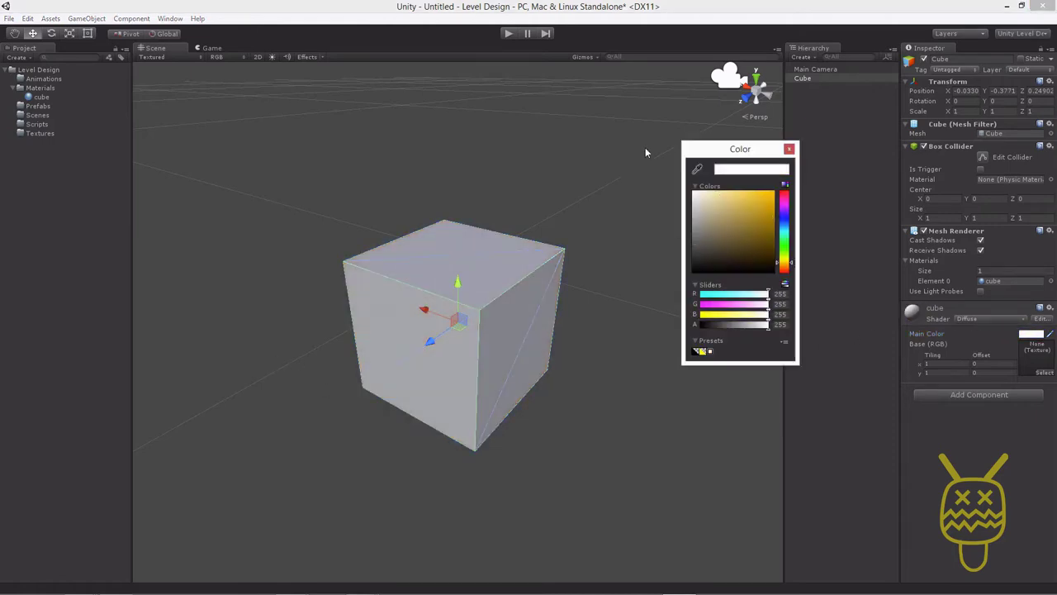
{"action": "left_click", "coordinate": [789, 149]}
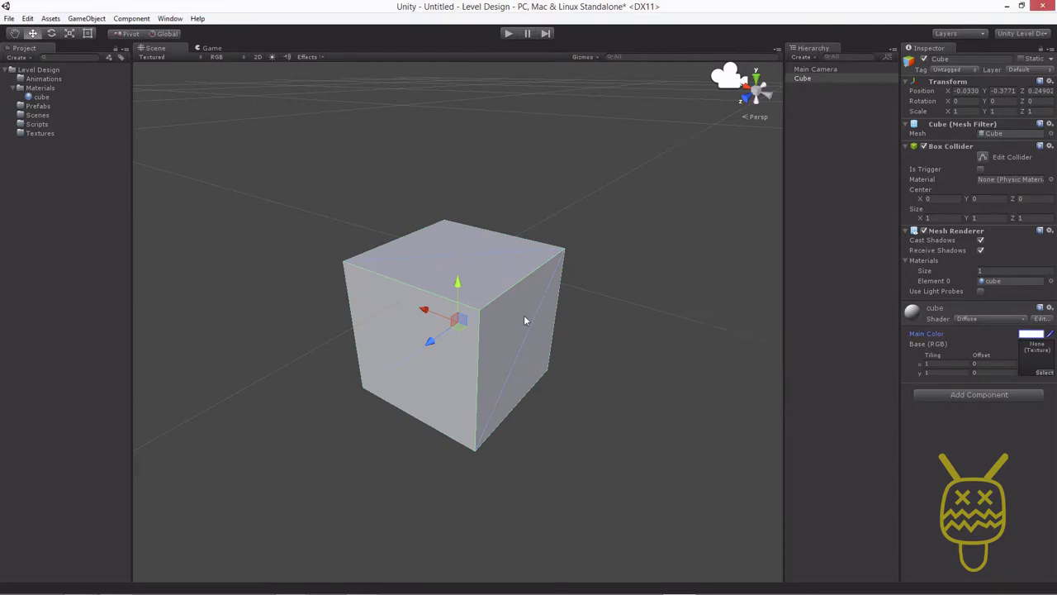
{"action": "left_click", "coordinate": [278, 291]}
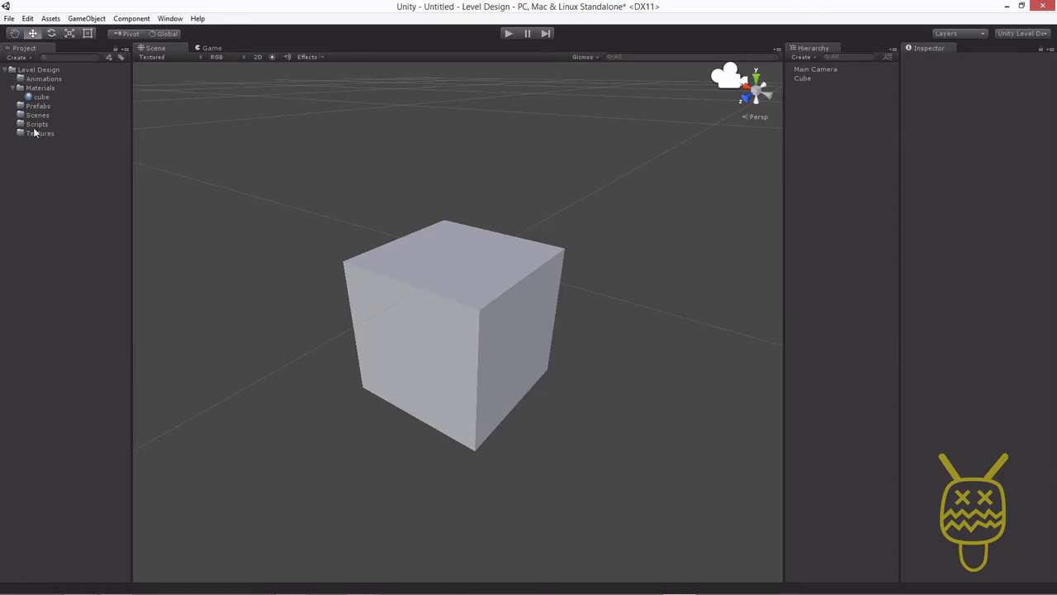
Start importing the Terrain Assets package via Assets > Import Package
{"action": "left_click", "coordinate": [50, 19]}
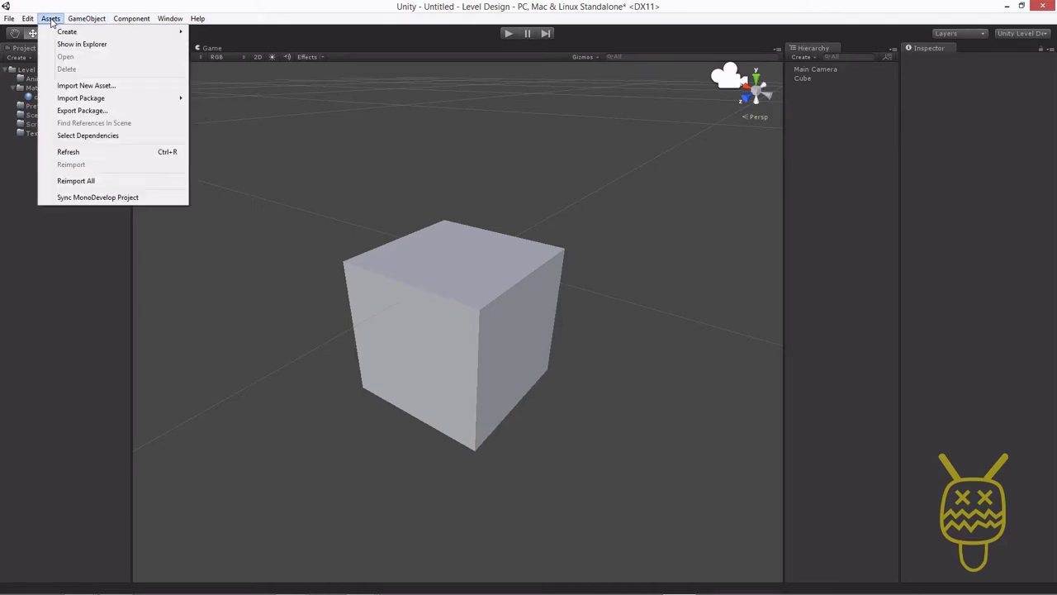
{"action": "mouse_move", "coordinate": [89, 100]}
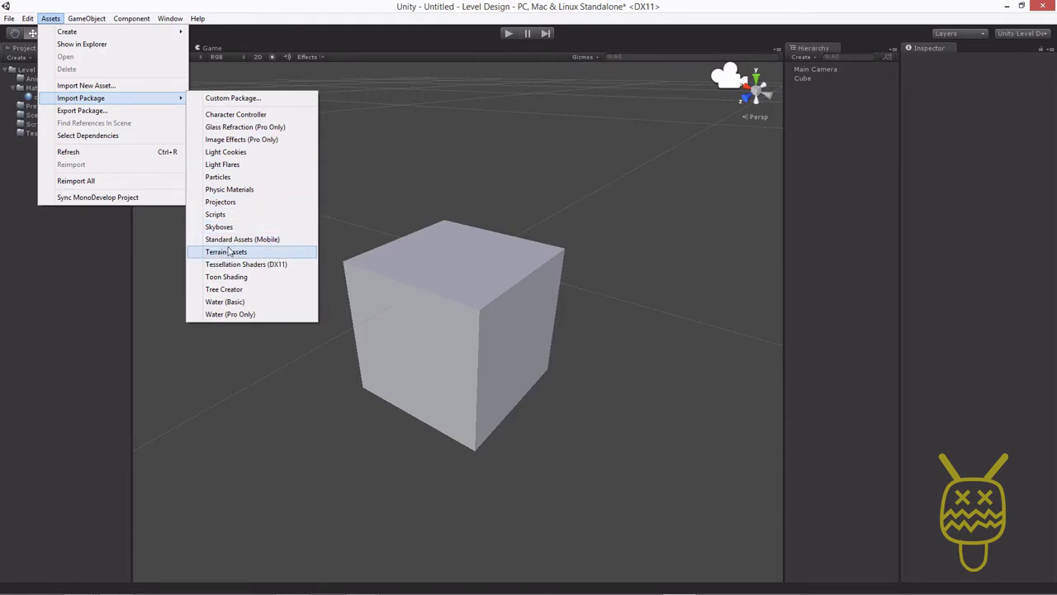
{"action": "left_click", "coordinate": [278, 255]}
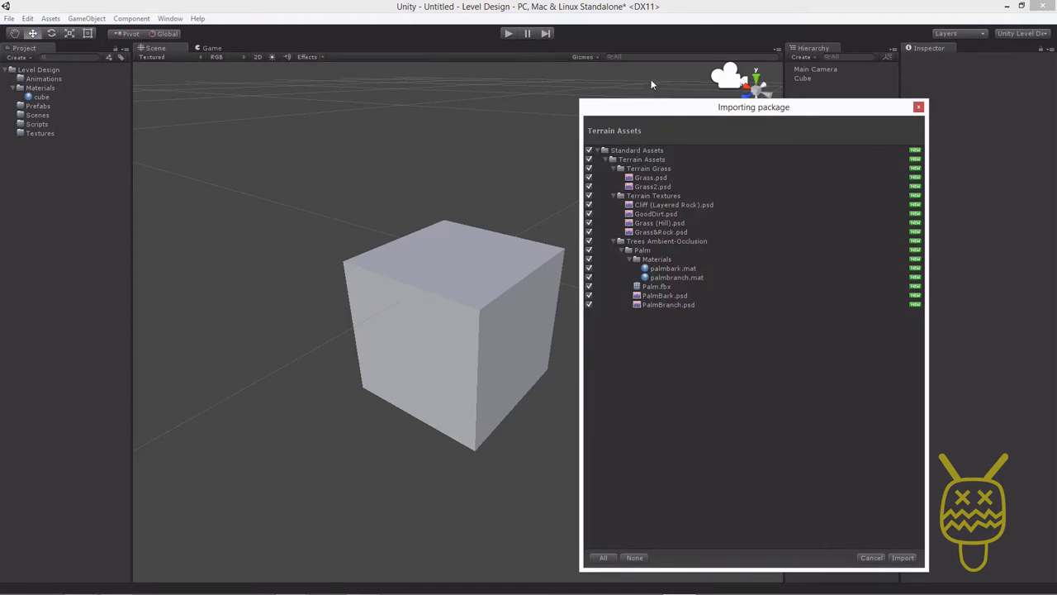
Import all the listed Terrain Assets files from the Importing package dialog
{"action": "left_click_drag", "start_coordinate": [761, 110], "coordinate": [736, 107]}
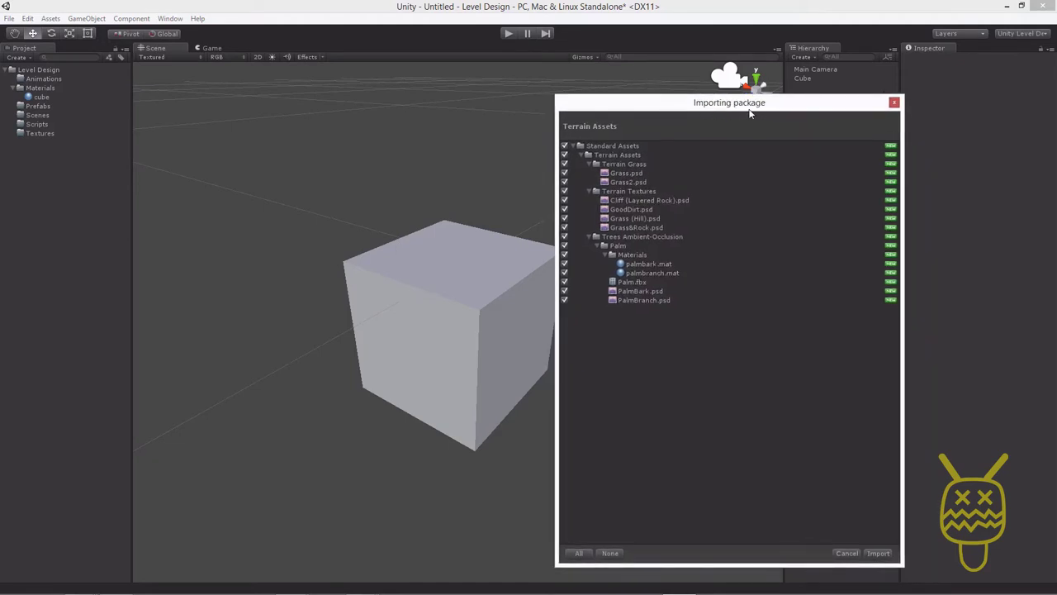
{"action": "left_click", "coordinate": [878, 553]}
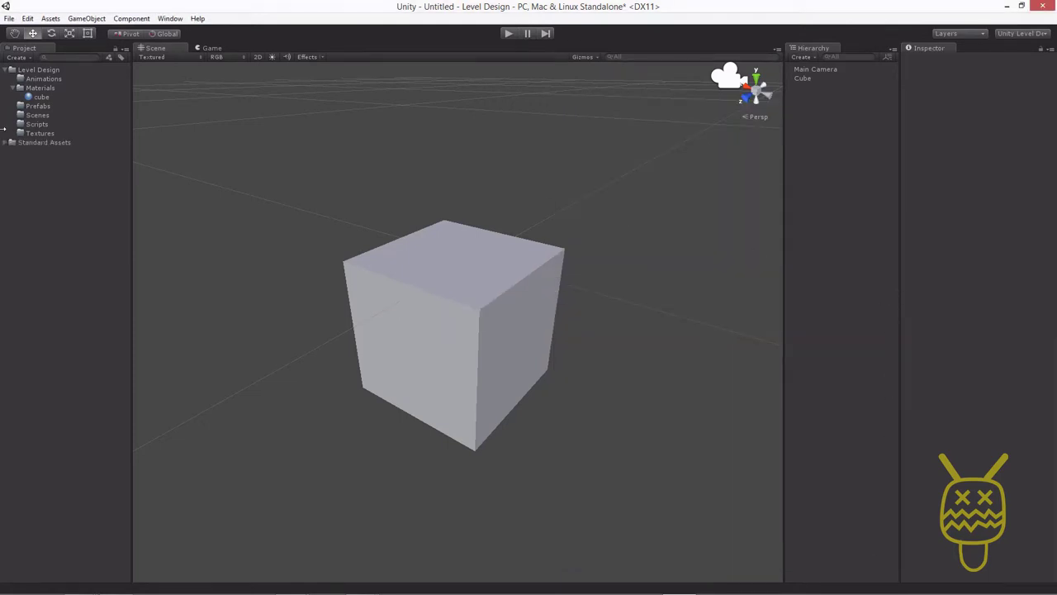
Select and expand the Standard Assets folder in the Project panel
{"action": "left_click", "coordinate": [31, 144]}
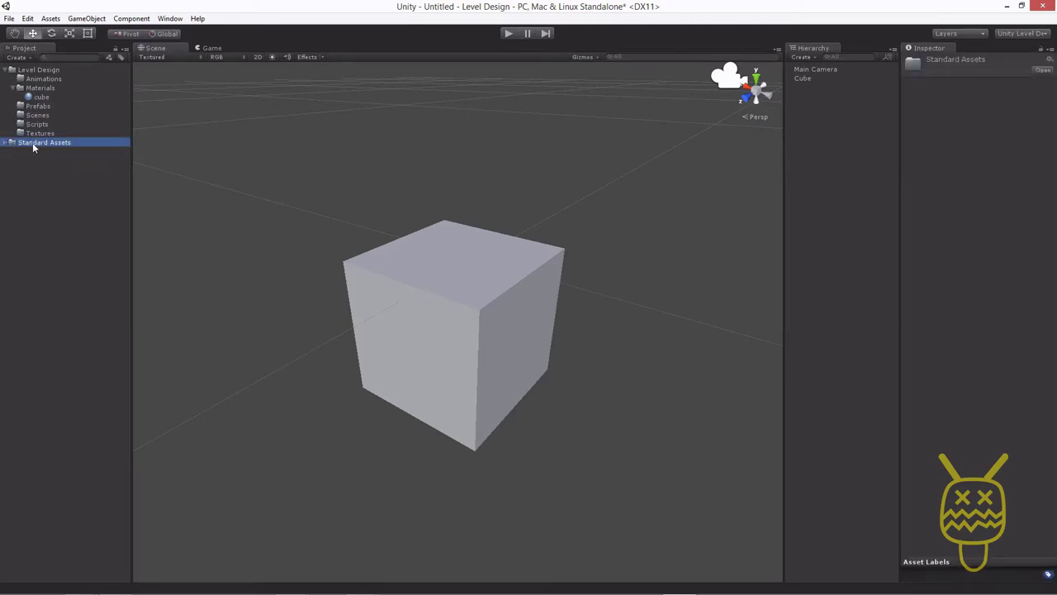
{"action": "left_click", "coordinate": [8, 71]}
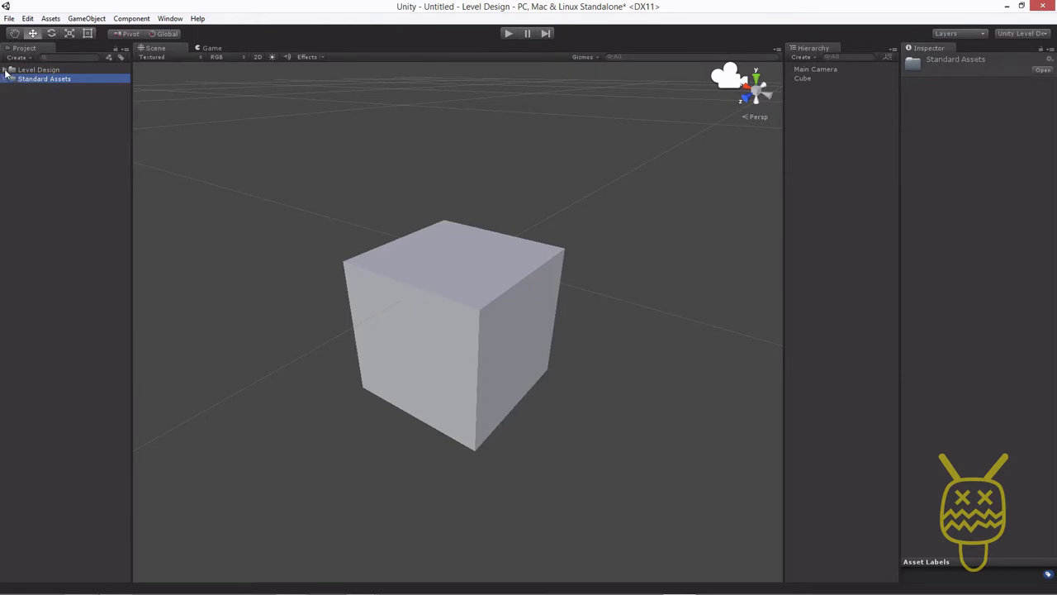
{"action": "left_click", "coordinate": [6, 71]}
{"action": "left_click", "coordinate": [5, 142]}
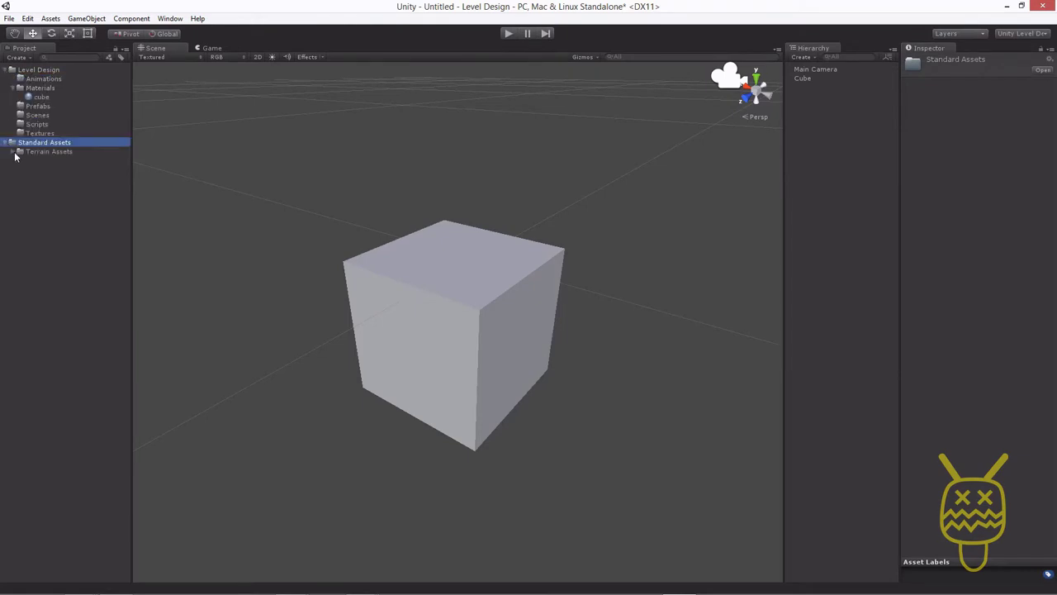
Expand Terrain Assets to its three subfolders and open Terrain Grass to list Grass and Grass2
{"action": "left_click", "coordinate": [13, 152]}
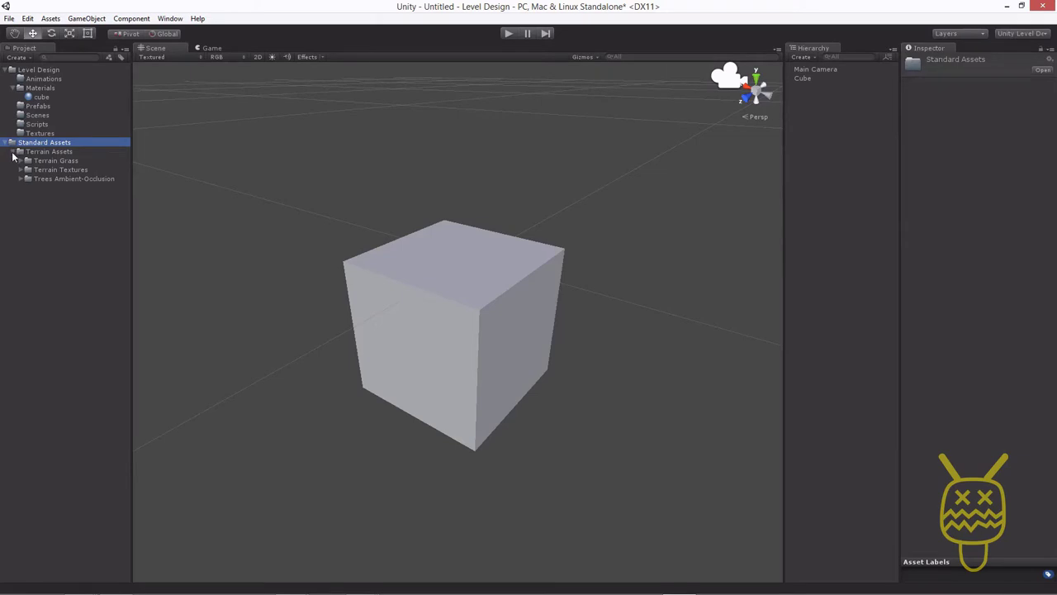
{"action": "left_click", "coordinate": [13, 152]}
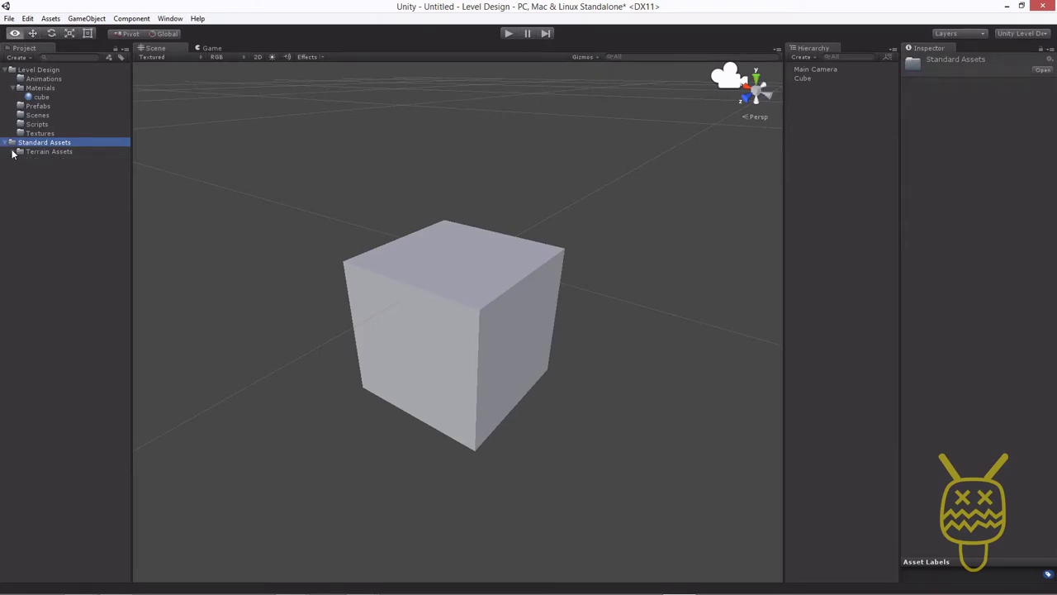
{"action": "left_click", "coordinate": [13, 152], "text": "alt"}
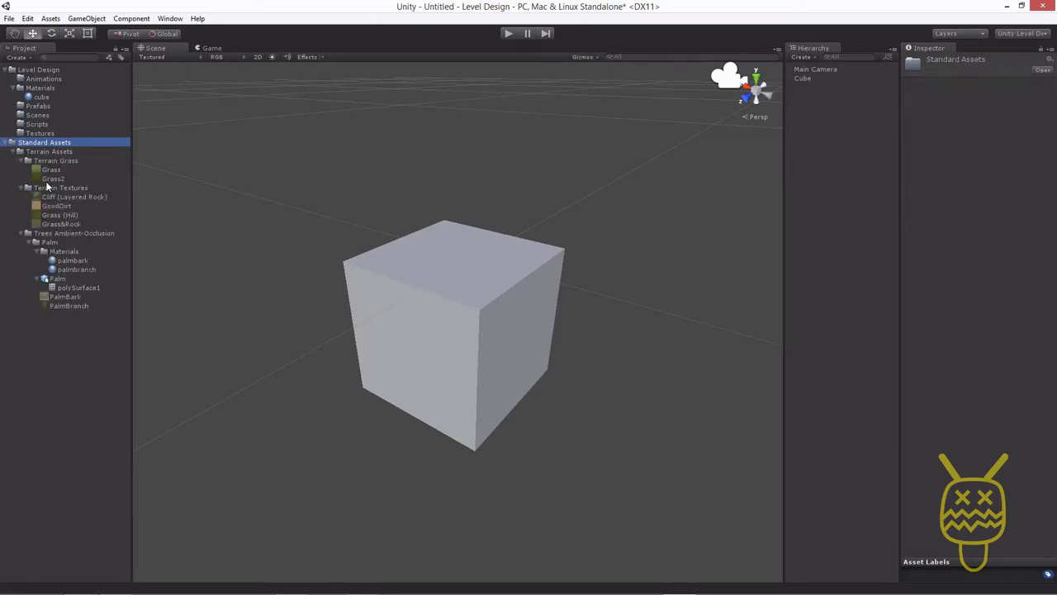
{"action": "left_click", "coordinate": [13, 152], "text": "alt"}
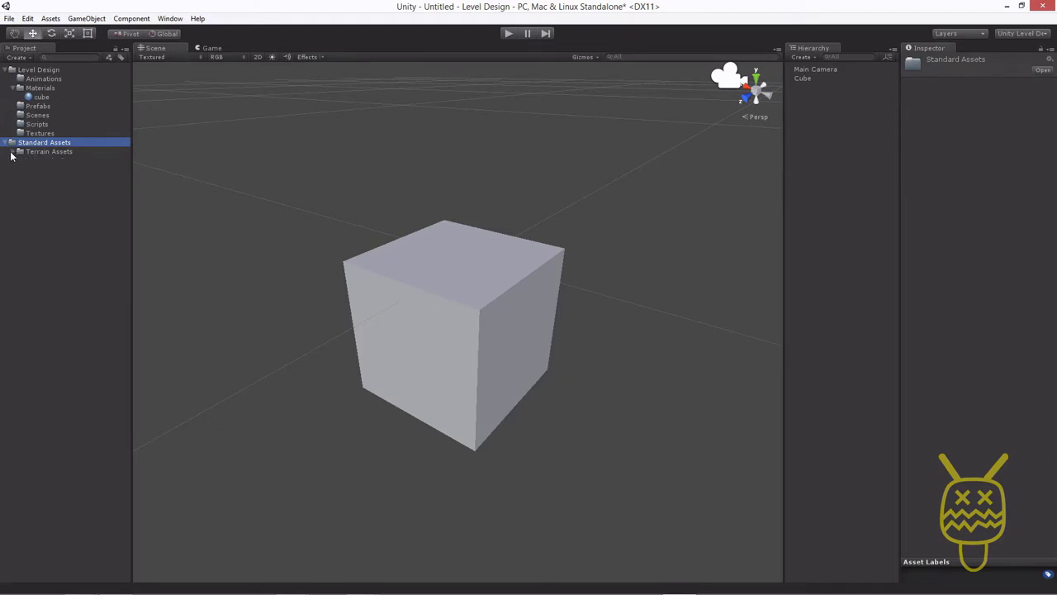
{"action": "left_click", "coordinate": [12, 152]}
{"action": "left_click", "coordinate": [12, 152], "text": "alt"}
{"action": "left_click", "coordinate": [13, 152], "text": "alt"}
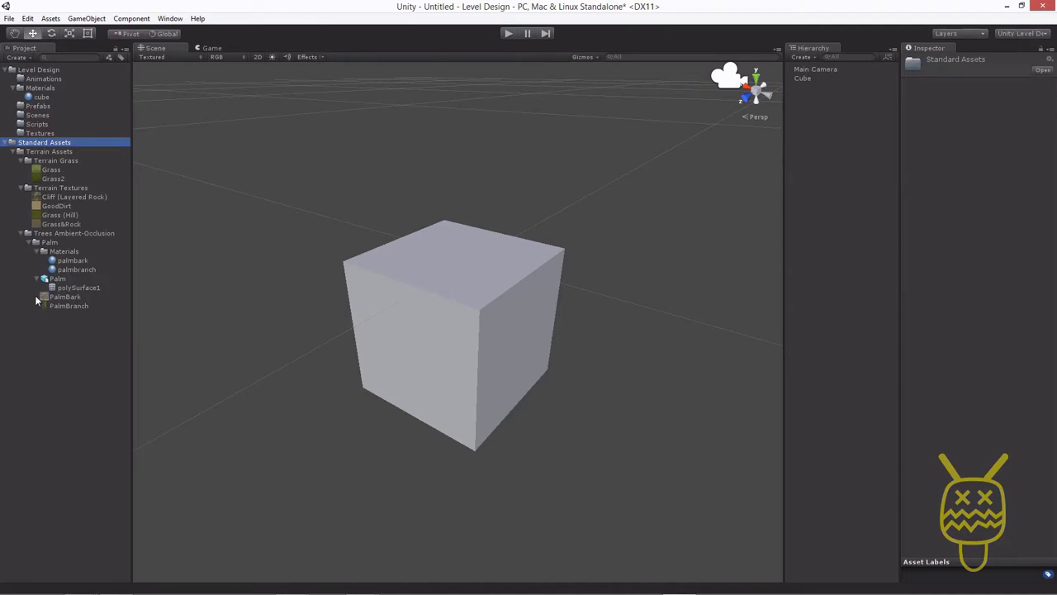
{"action": "key", "text": "alt"}
{"action": "left_click", "coordinate": [12, 152], "text": "alt"}
{"action": "left_click", "coordinate": [13, 152]}
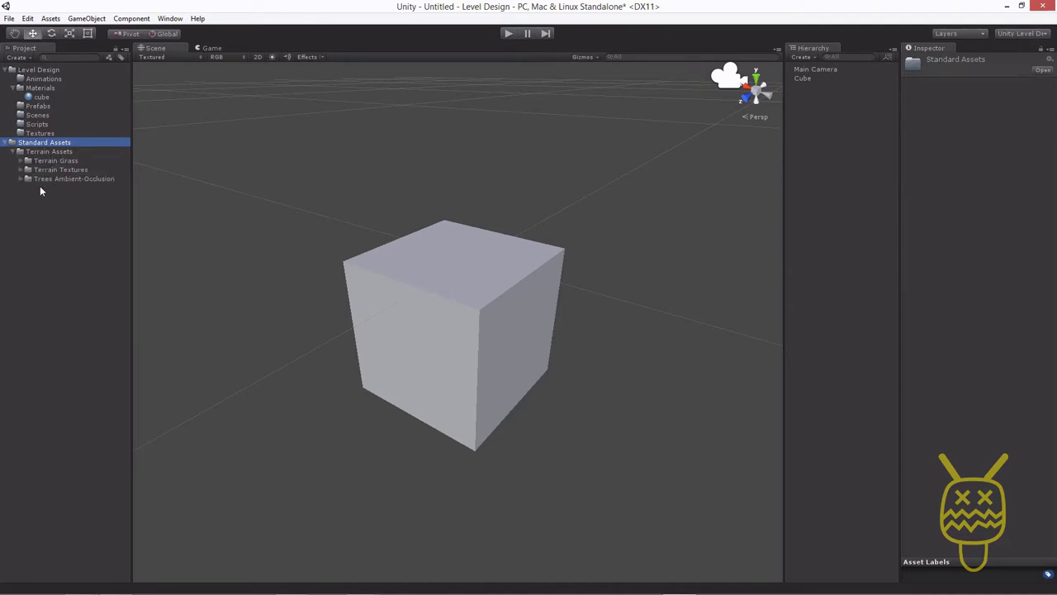
{"action": "left_click", "coordinate": [12, 152], "text": "alt"}
{"action": "left_click", "coordinate": [12, 152], "text": "alt"}
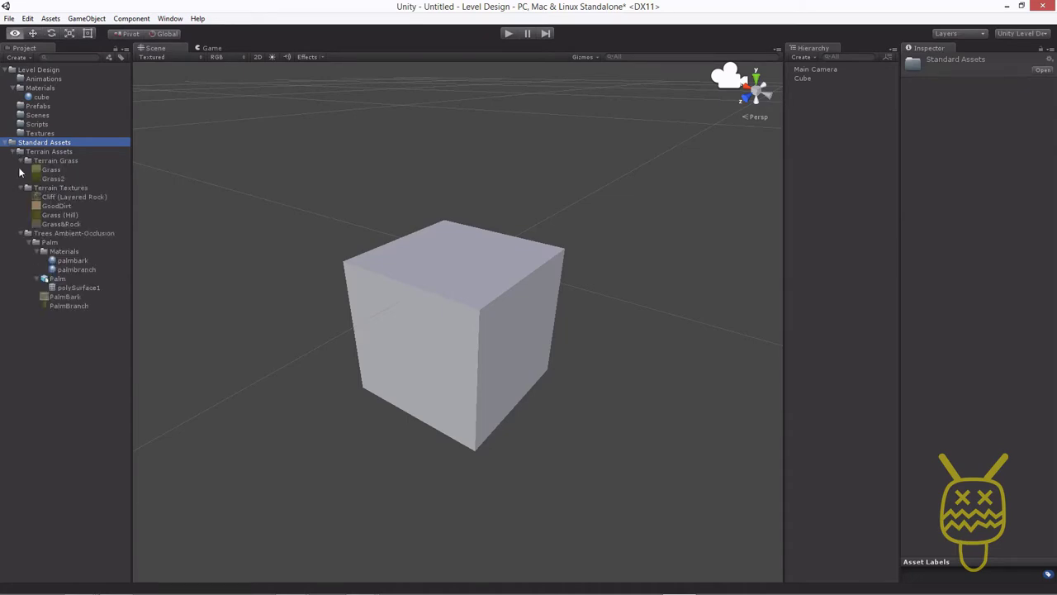
{"action": "left_click", "coordinate": [12, 152], "text": "alt"}
{"action": "left_click", "coordinate": [13, 152]}
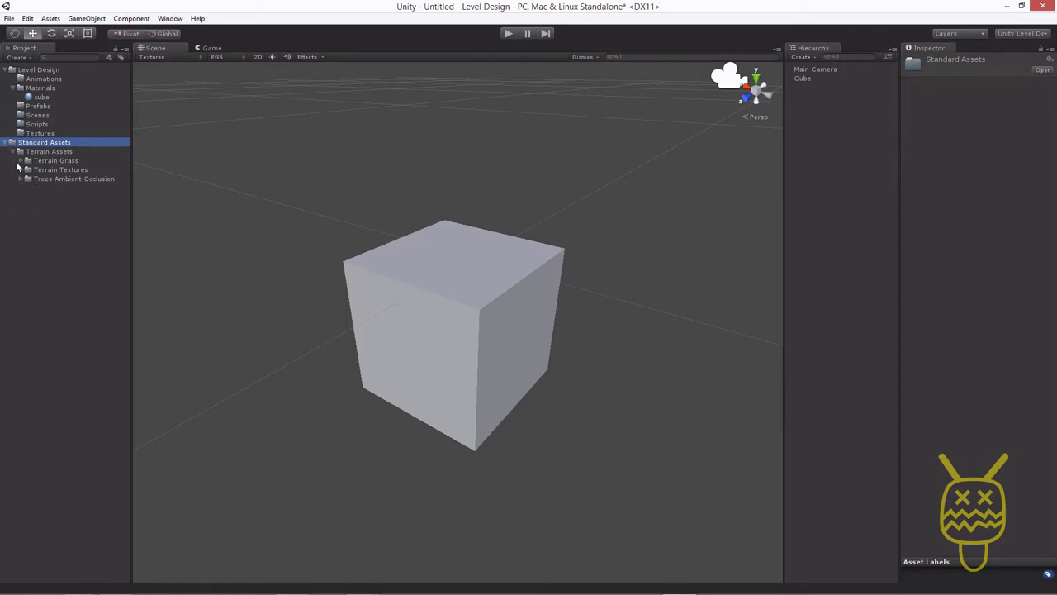
{"action": "left_click", "coordinate": [21, 161]}
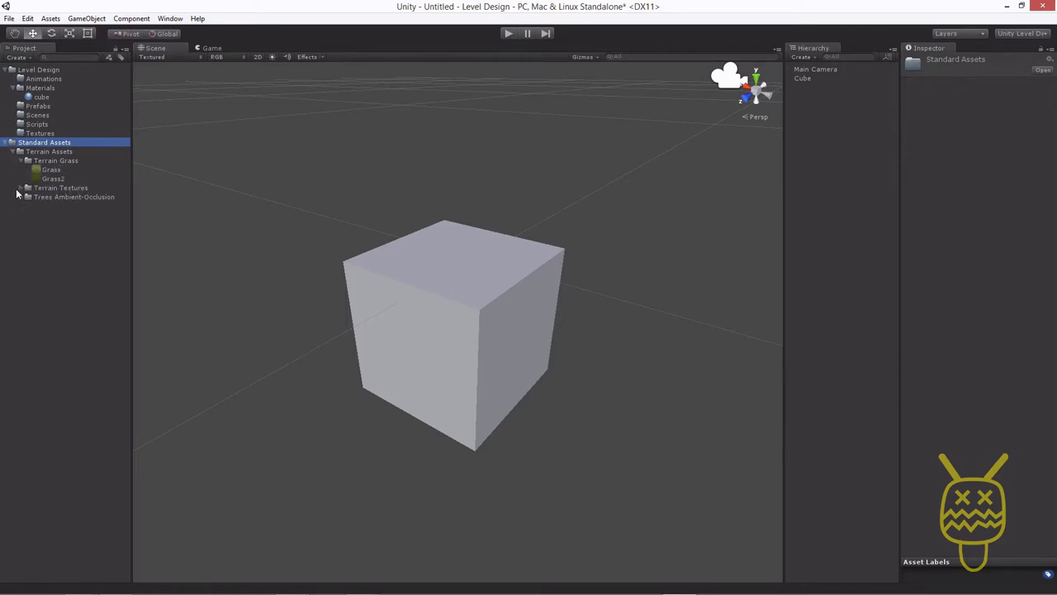
Inspect the Grass and Grass2 textures, then expand the Terrain Textures folder
{"action": "left_click", "coordinate": [56, 170]}
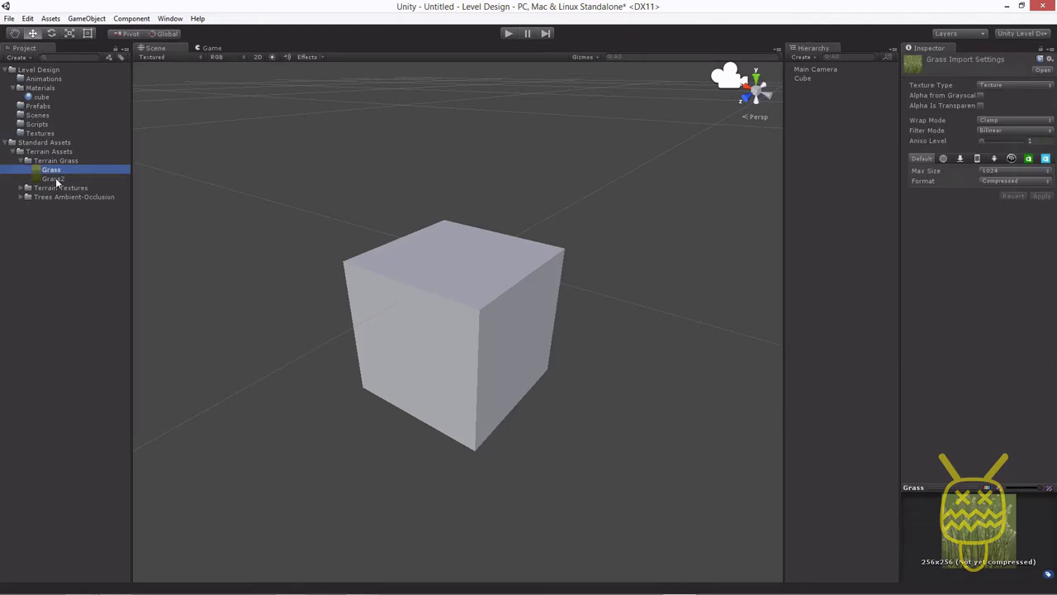
{"action": "left_click", "coordinate": [52, 179]}
{"action": "left_click", "coordinate": [27, 188]}
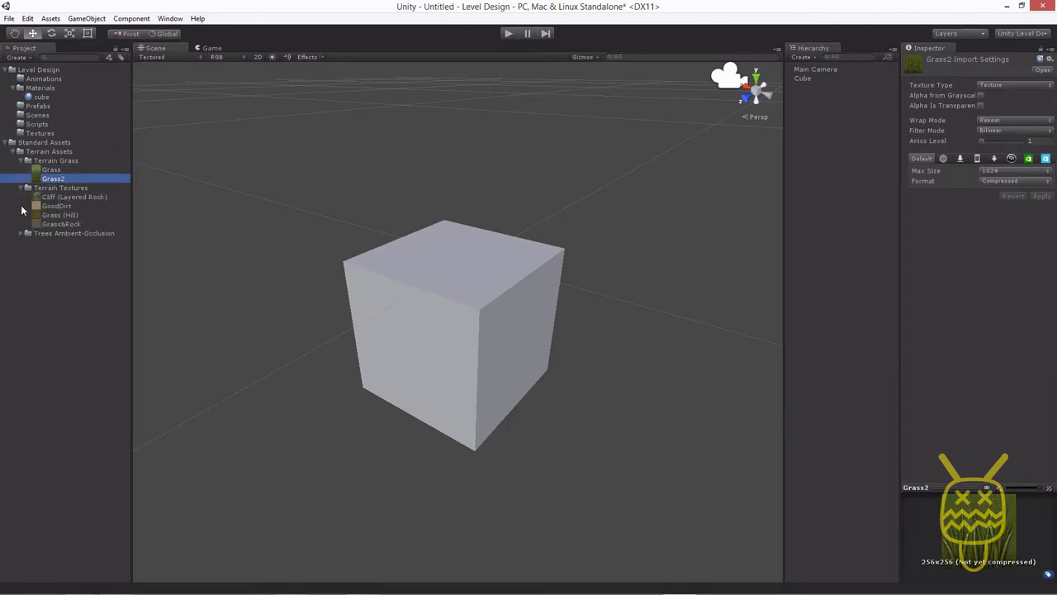
Browse the GoodDirt, Grass (Hill) and Grass&Rock textures, stepping through them with arrow keys
{"action": "left_click", "coordinate": [55, 206]}
{"action": "left_click", "coordinate": [56, 215]}
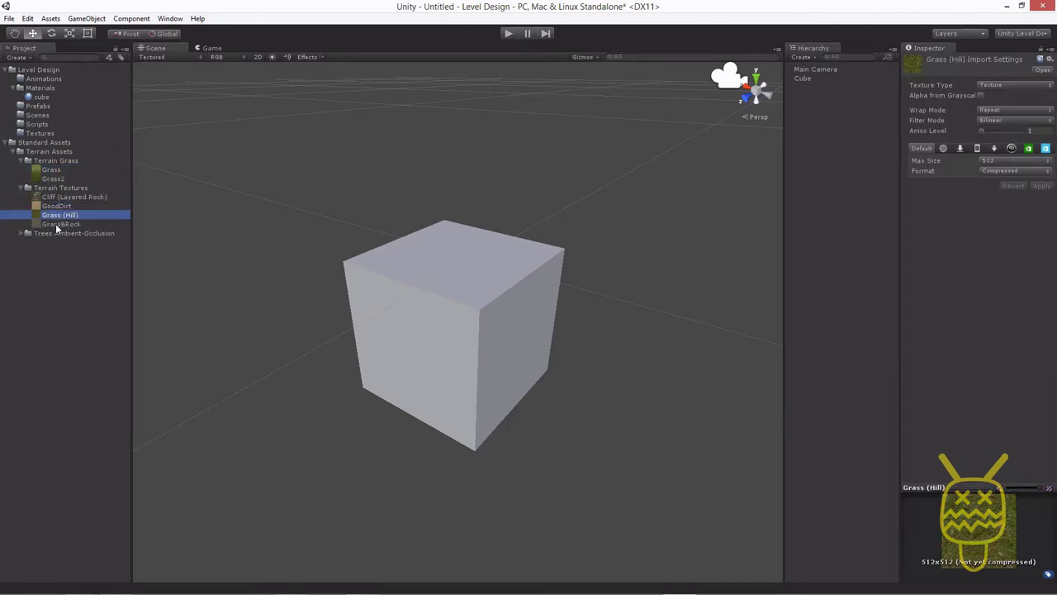
{"action": "left_click", "coordinate": [57, 224]}
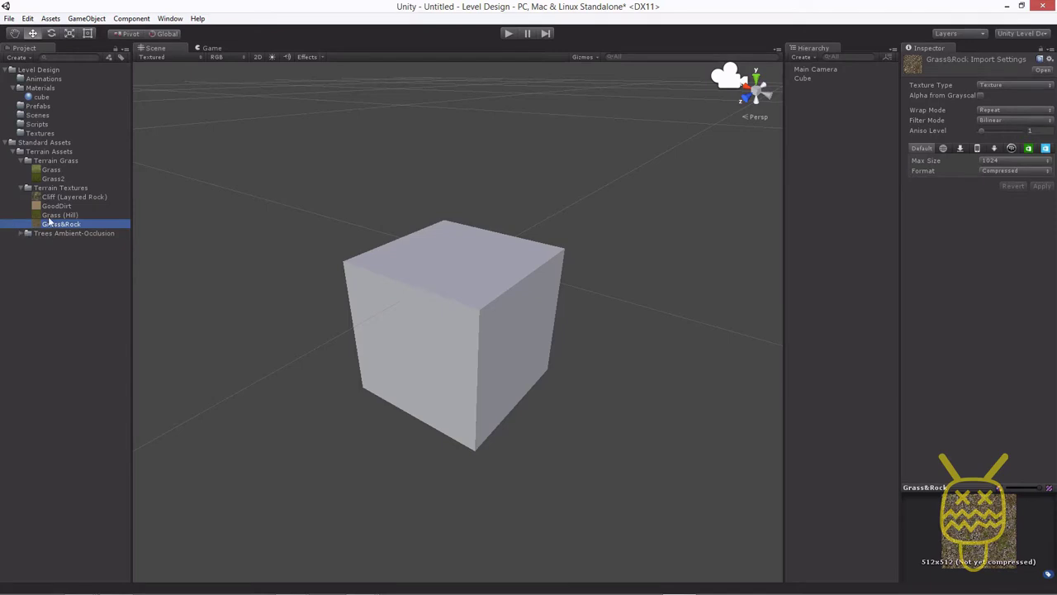
{"action": "key", "text": "Up"}
{"action": "key", "text": "Up"}
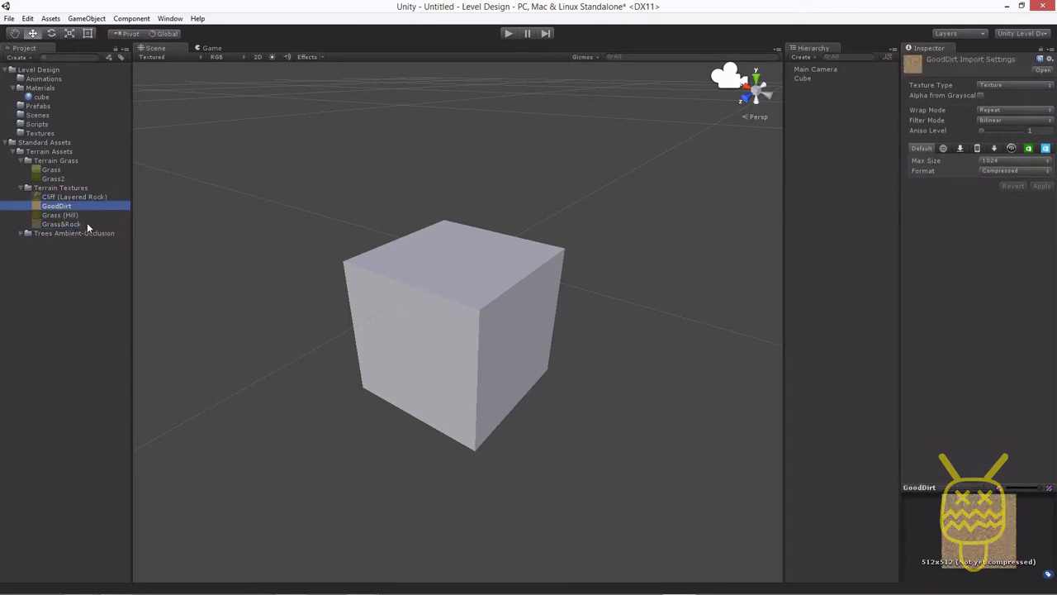
{"action": "key", "text": "Down"}
{"action": "key", "text": "Down"}
{"action": "key", "text": "Up"}
{"action": "key", "text": "Up"}
{"action": "key", "text": "Up"}
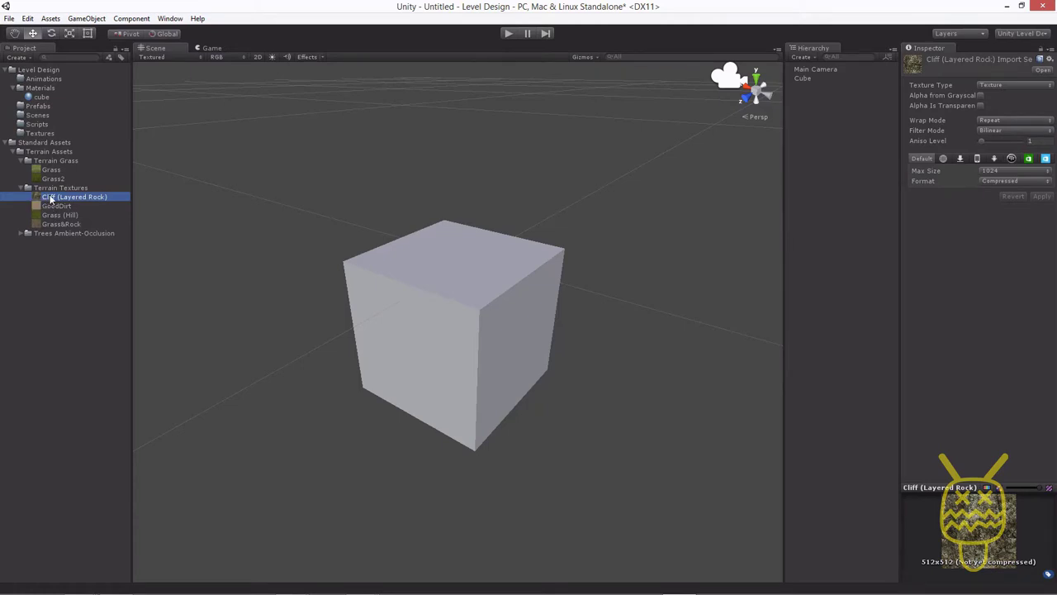
Drag the Cliff (Layered Rock) texture into the cube material's Base (RGB) slot
{"action": "left_click", "coordinate": [39, 98]}
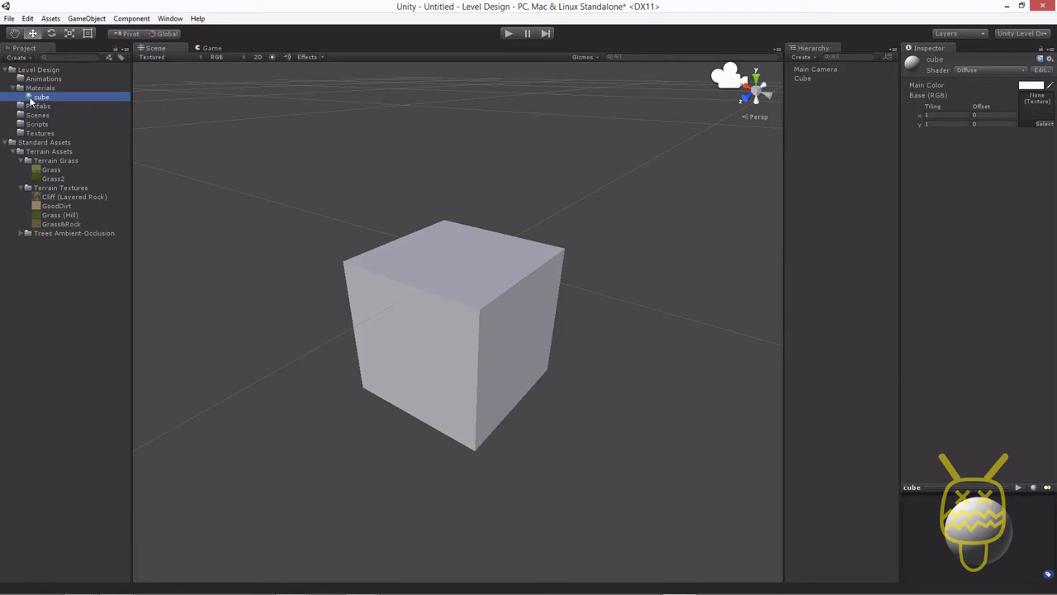
{"action": "left_click", "coordinate": [459, 314]}
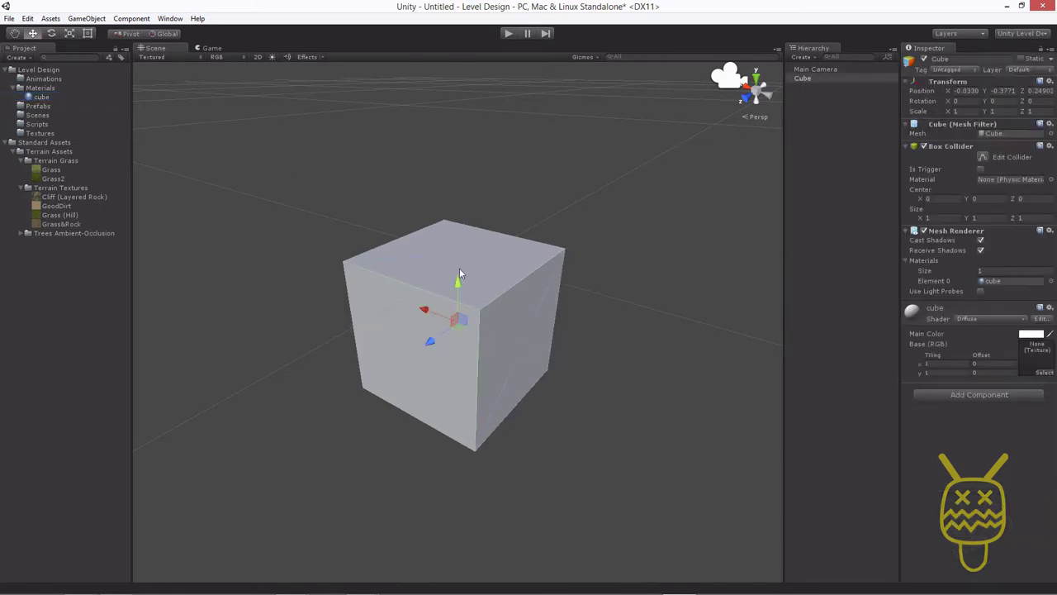
{"action": "left_click", "coordinate": [50, 199]}
{"action": "left_click_drag", "start_coordinate": [50, 199], "coordinate": [433, 214]}
{"action": "left_click_drag", "start_coordinate": [505, 294], "coordinate": [1040, 364]}
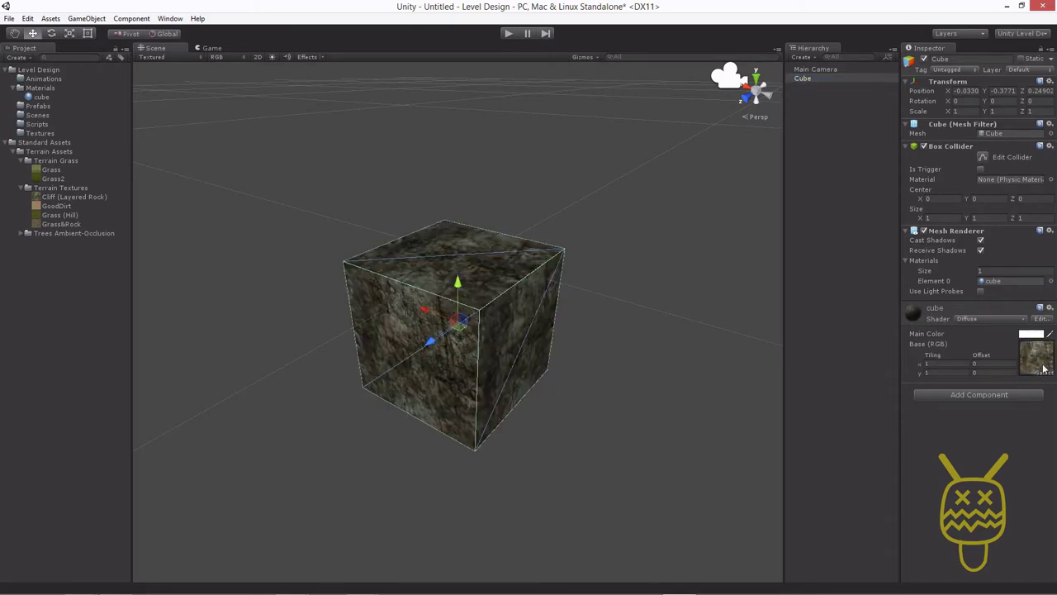
Try Grass (Hill), Grass&Rock, Grass2, PalmBark, Grass and GoodDirt, then reselect Cliff (Layered Rock)
{"action": "left_click", "coordinate": [1038, 373]}
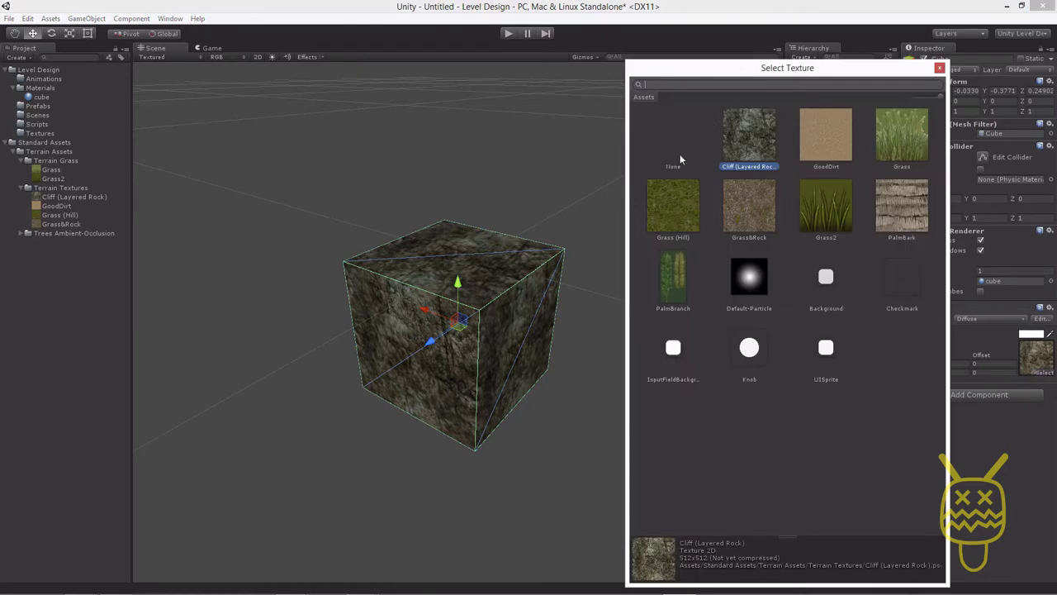
{"action": "left_click", "coordinate": [681, 201]}
{"action": "left_click", "coordinate": [742, 211]}
{"action": "left_click", "coordinate": [826, 216]}
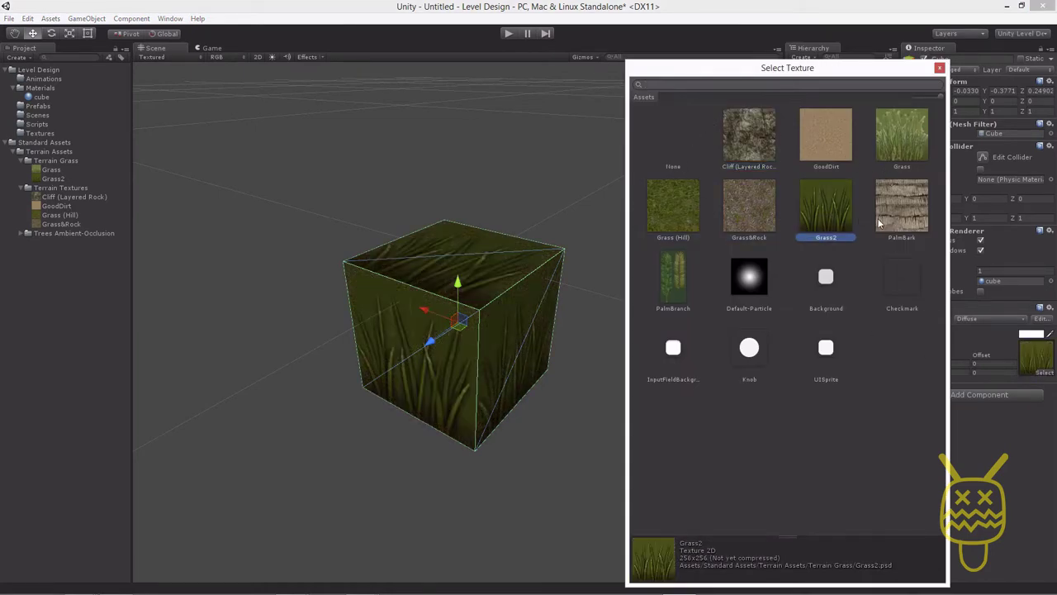
{"action": "left_click", "coordinate": [897, 207]}
{"action": "left_click", "coordinate": [902, 146]}
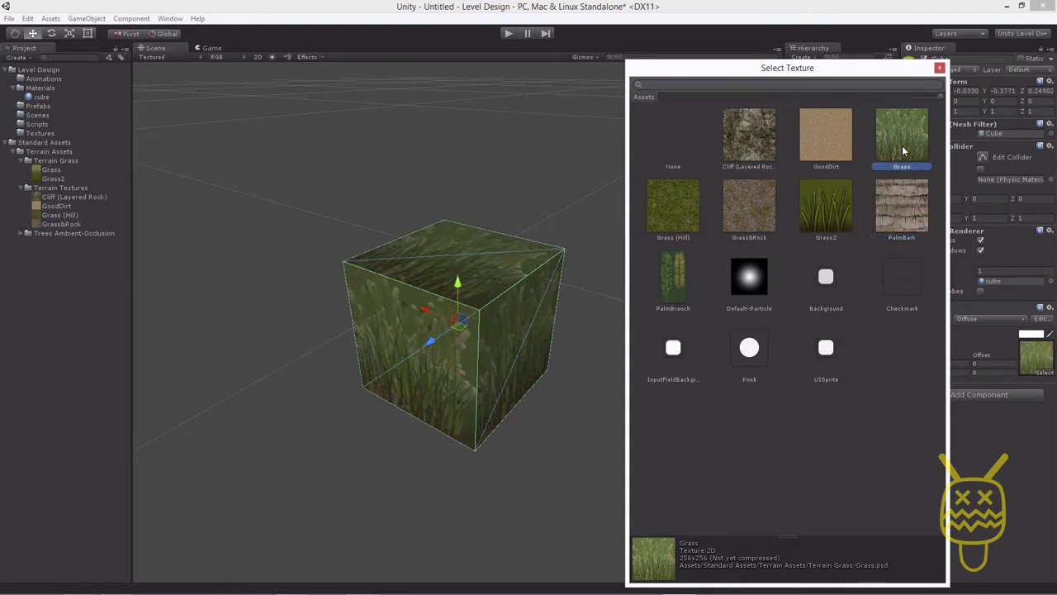
{"action": "left_click", "coordinate": [827, 144]}
{"action": "left_click", "coordinate": [752, 143]}
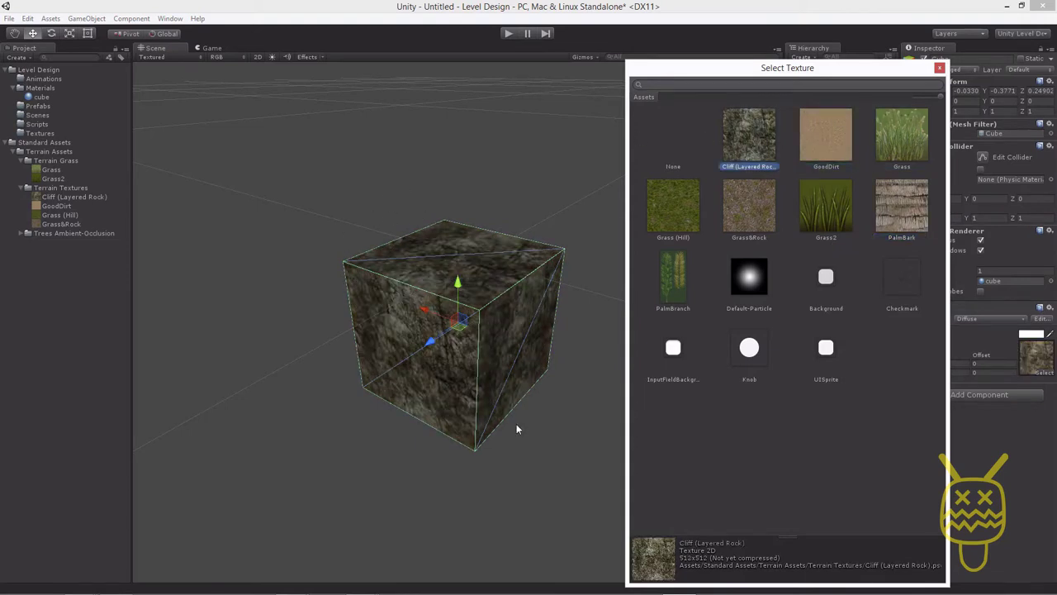
Confirm Cliff (Layered Rock), orbit around the rocky cube, and locate its Element 0 material
{"action": "double_click", "coordinate": [734, 137]}
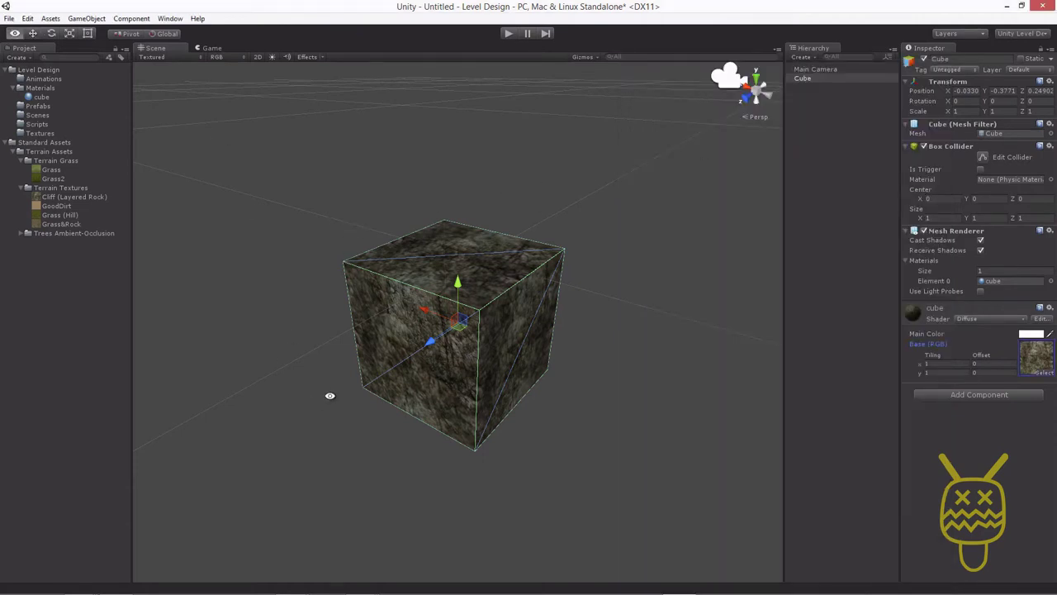
{"action": "left_click_drag", "start_coordinate": [329, 395], "coordinate": [498, 322], "text": "alt"}
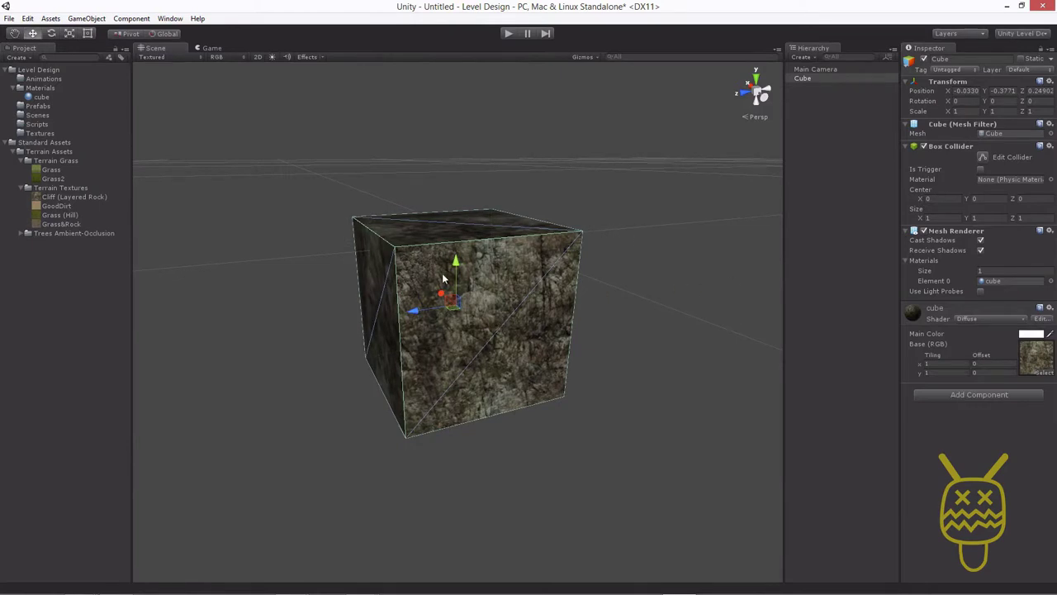
{"action": "left_click", "coordinate": [991, 282]}
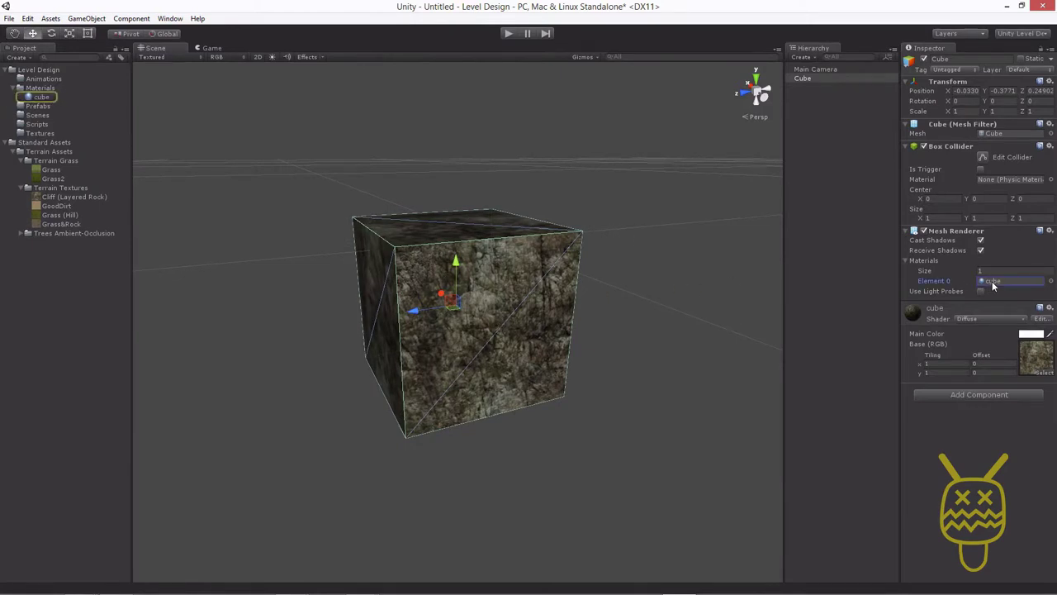